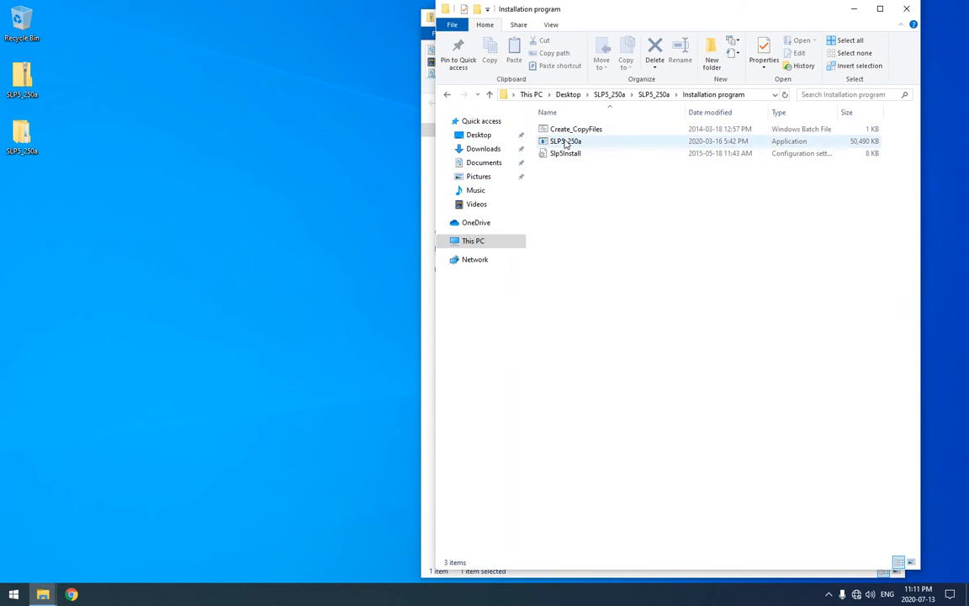
Run the SLP5_250a installer as administrator and install ScaleLink Pro 5 as Client & Server for everyone in C:\ishida\ScaleLink Pro 5.
right_click(565, 143)
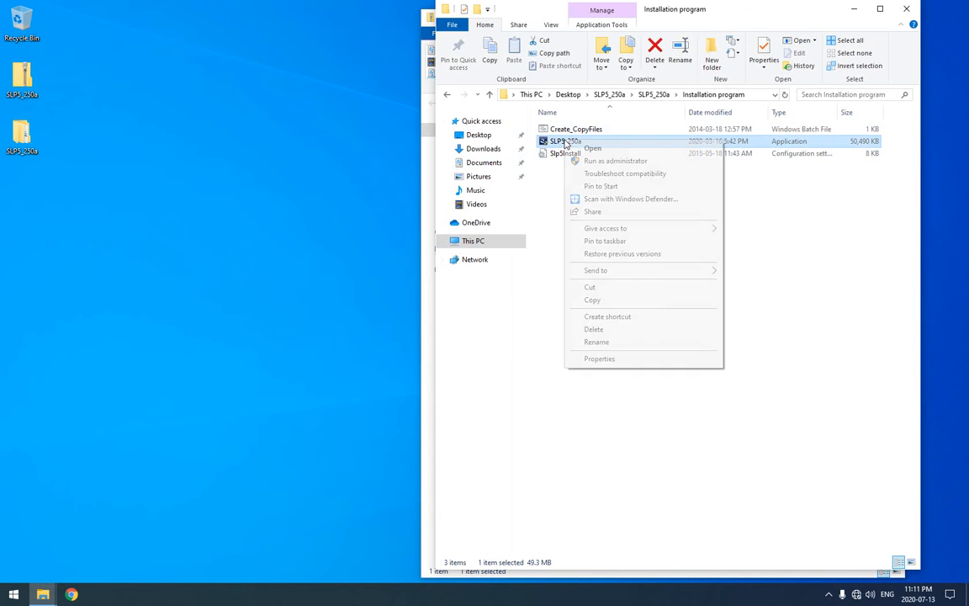
click(622, 163)
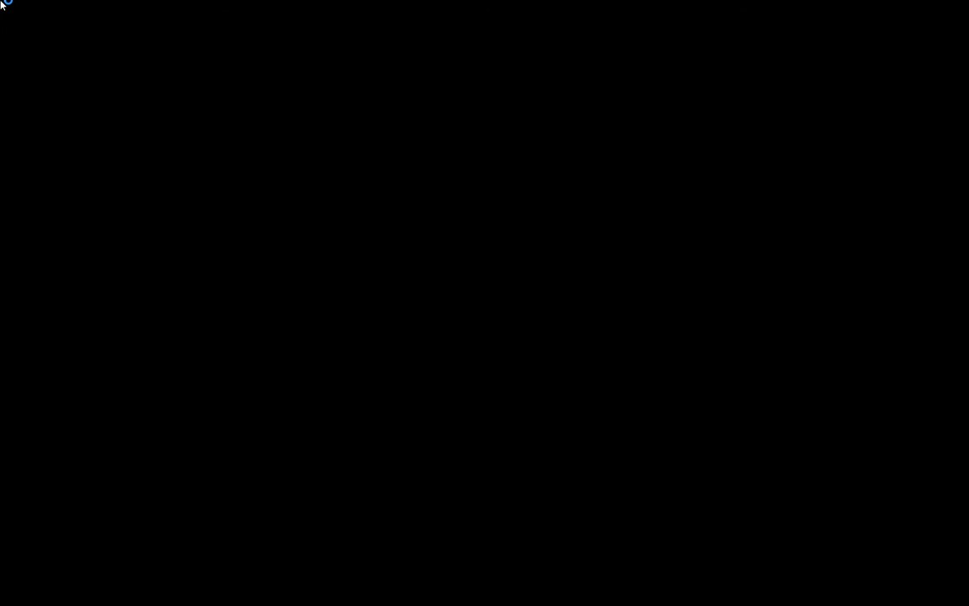
click(426, 381)
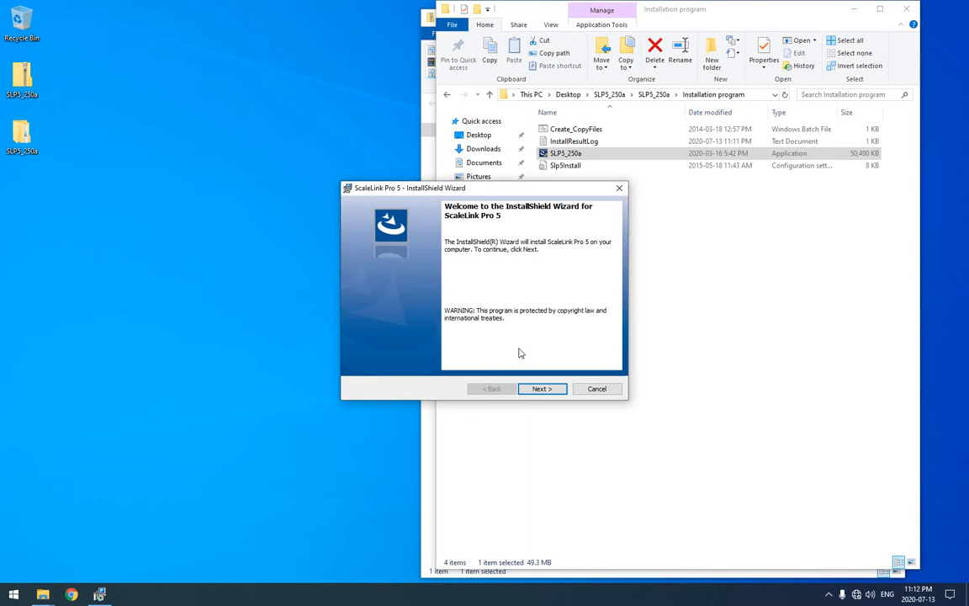
click(544, 390)
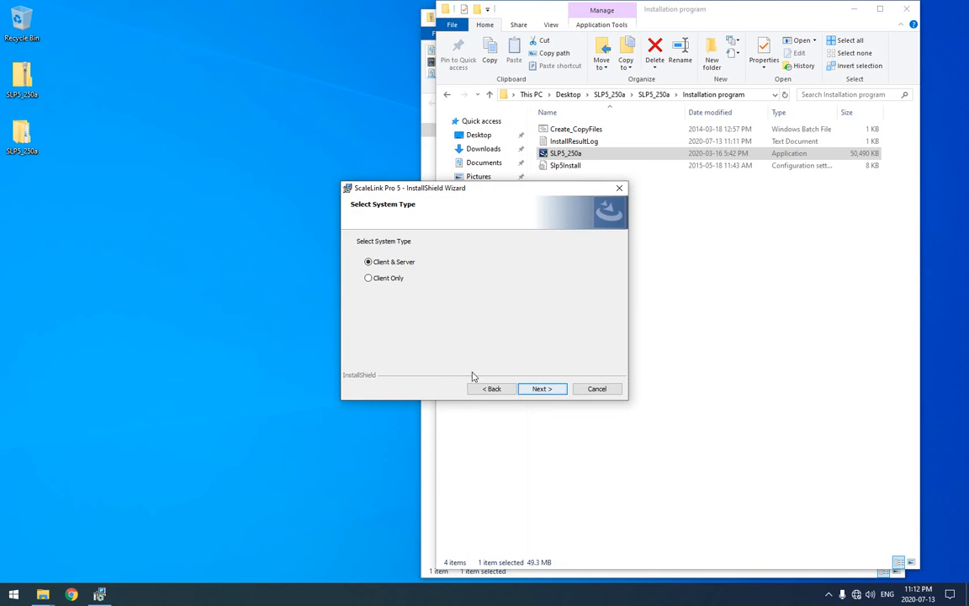
click(541, 390)
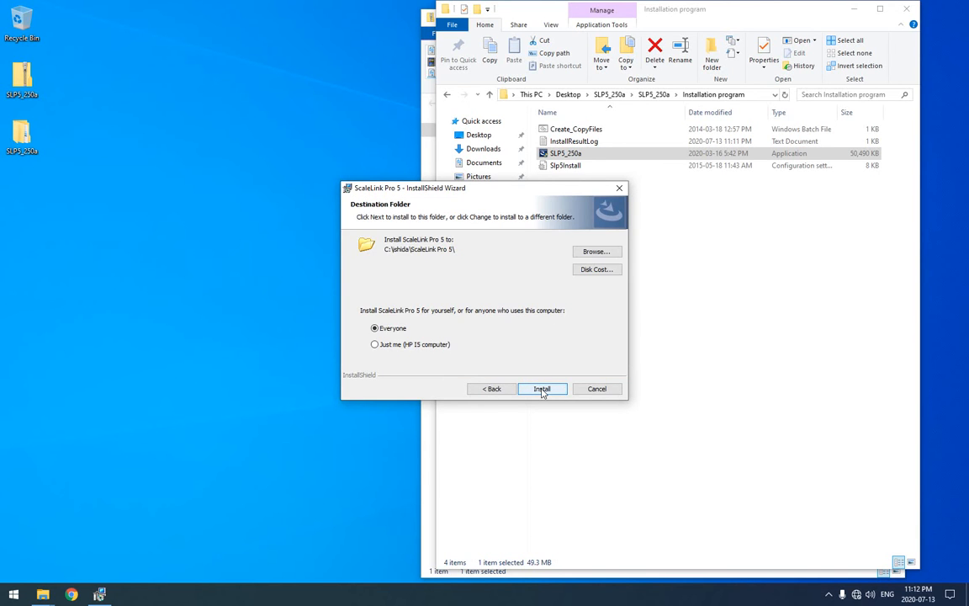
click(542, 390)
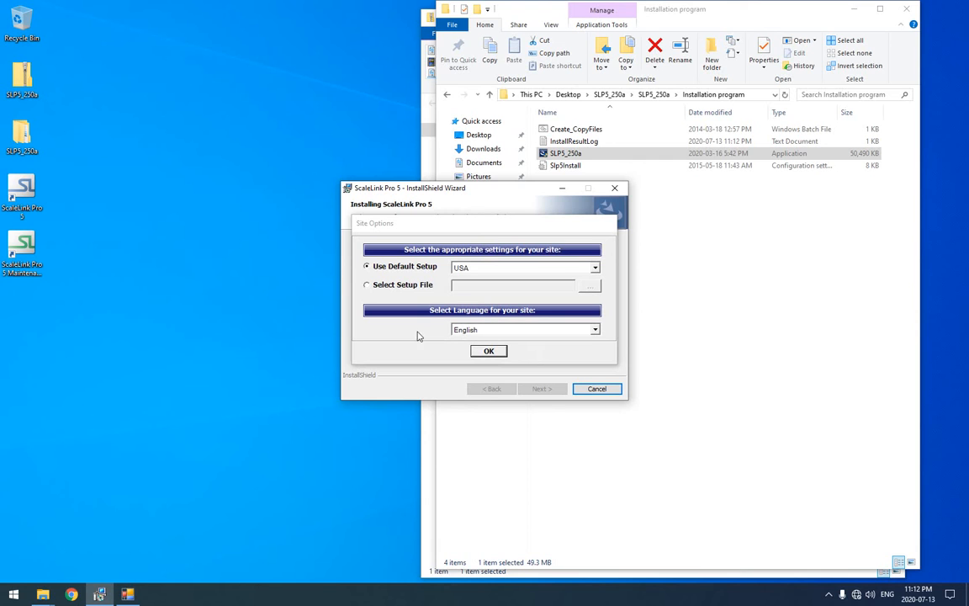
Set the site options to the Canada default setup with English as the language.
click(498, 271)
click(484, 286)
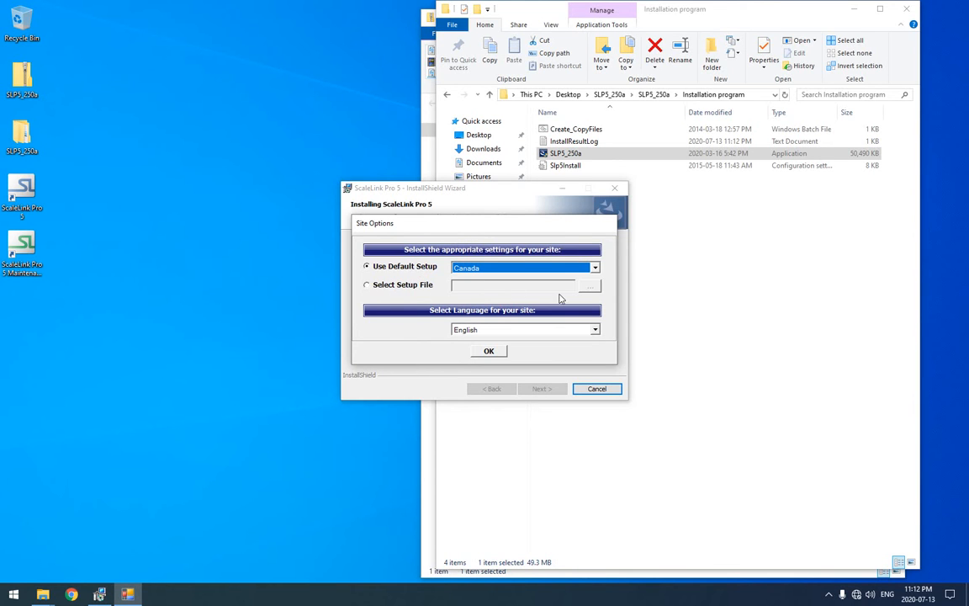
click(468, 330)
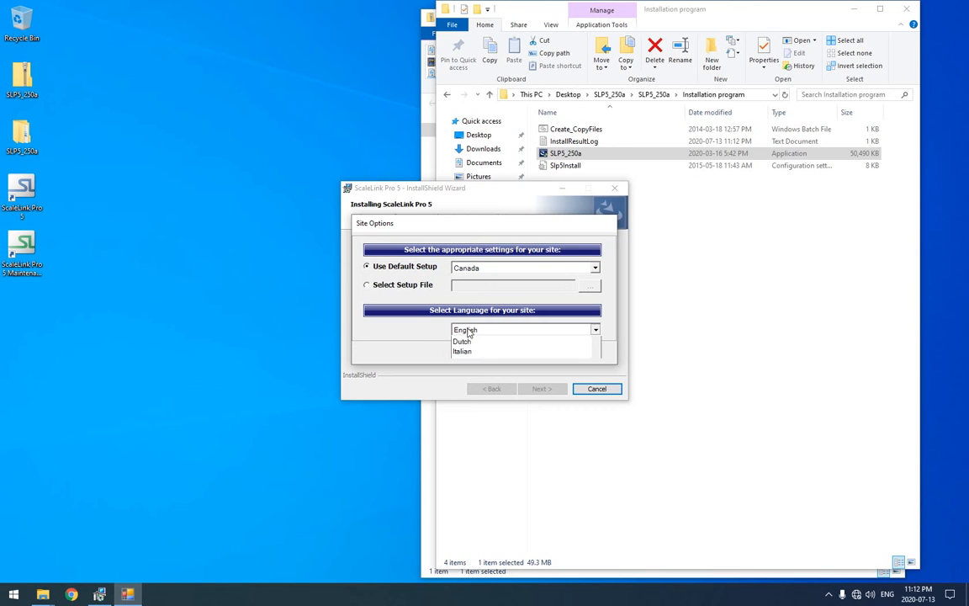
click(476, 341)
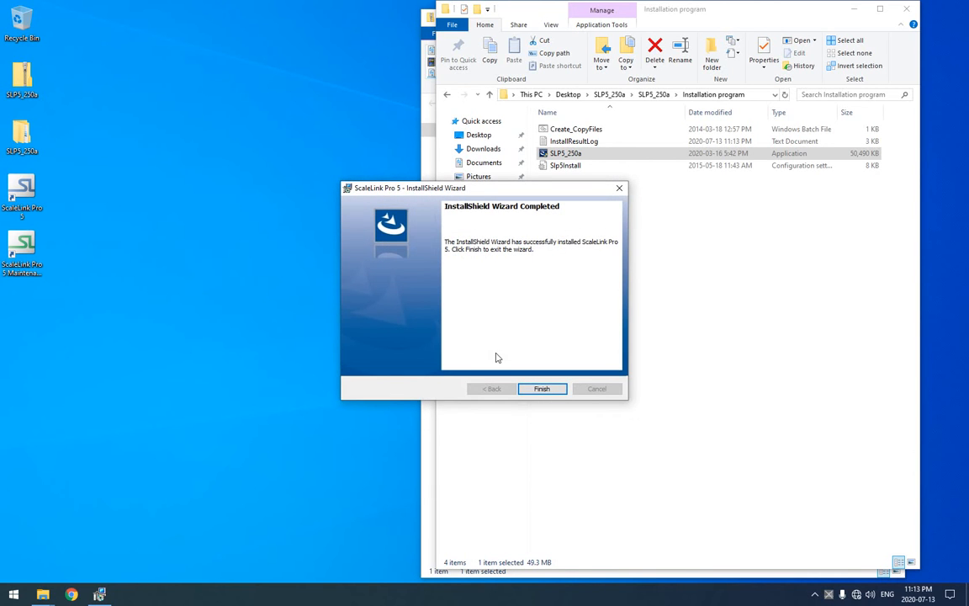
Finish the installation wizard and close both open folder windows.
click(542, 389)
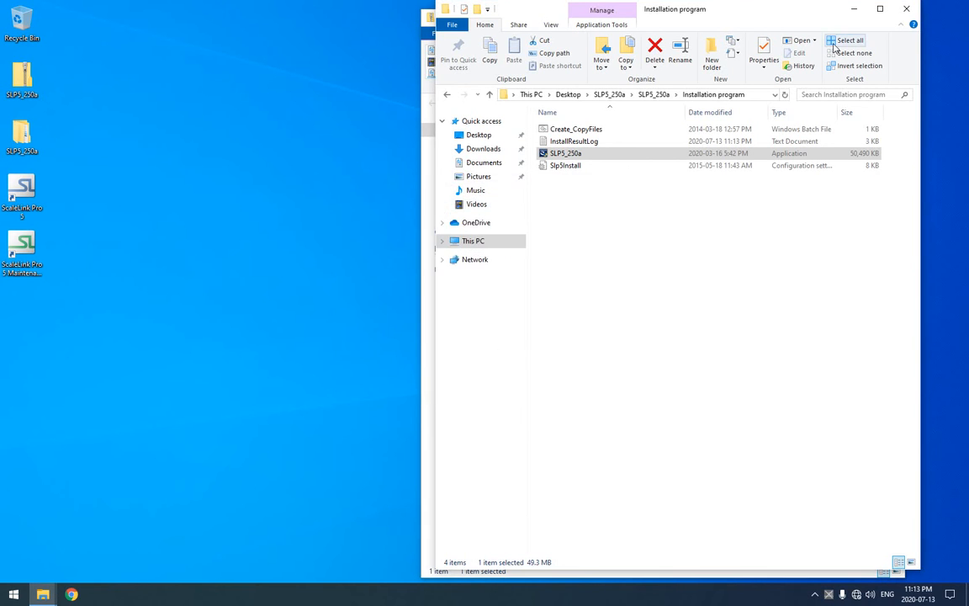
click(905, 11)
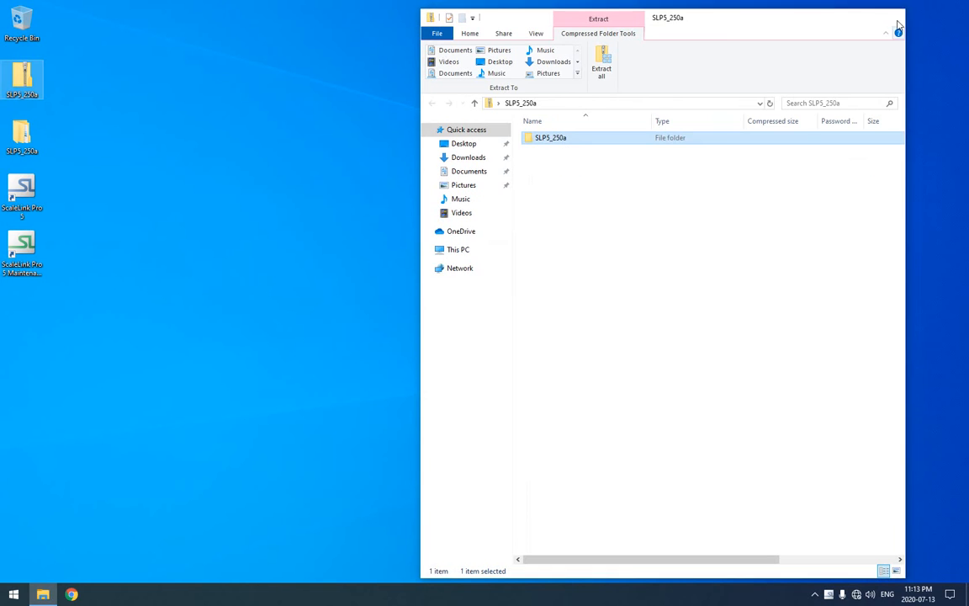
click(894, 17)
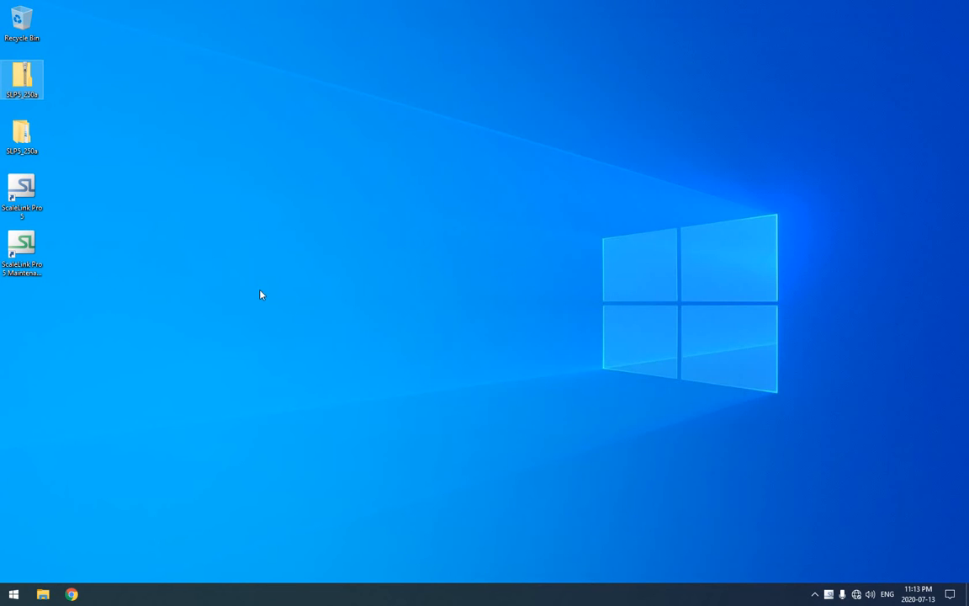
Launch ScaleLink Pro 5, postpone the licence verification and allow slpmain through the firewall on public networks.
click(21, 198)
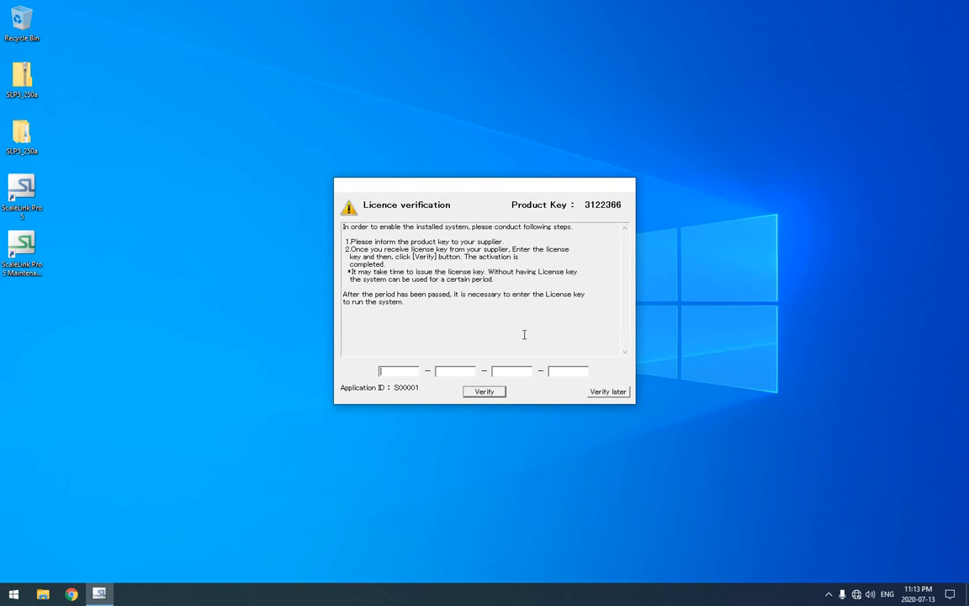
click(610, 392)
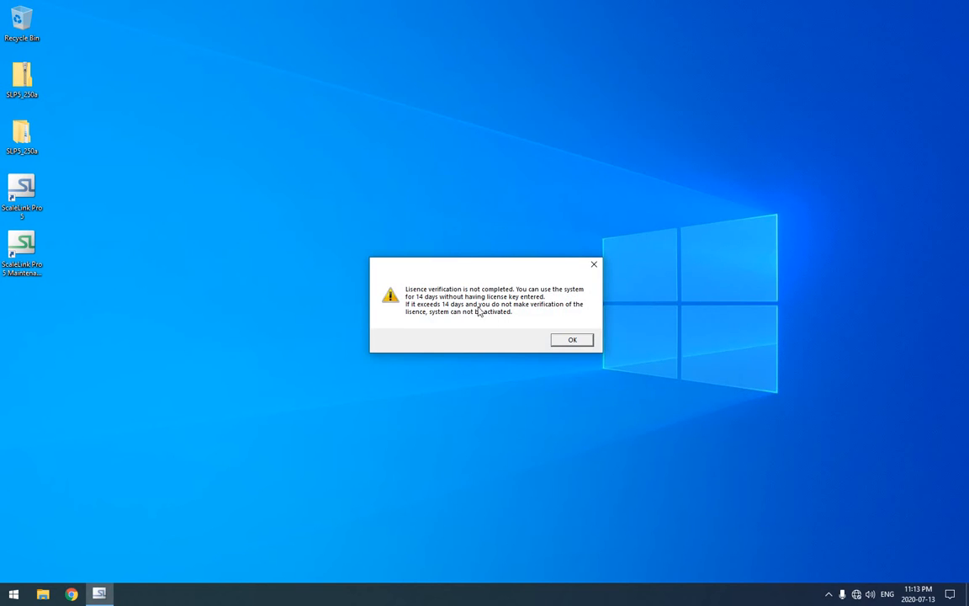
click(569, 341)
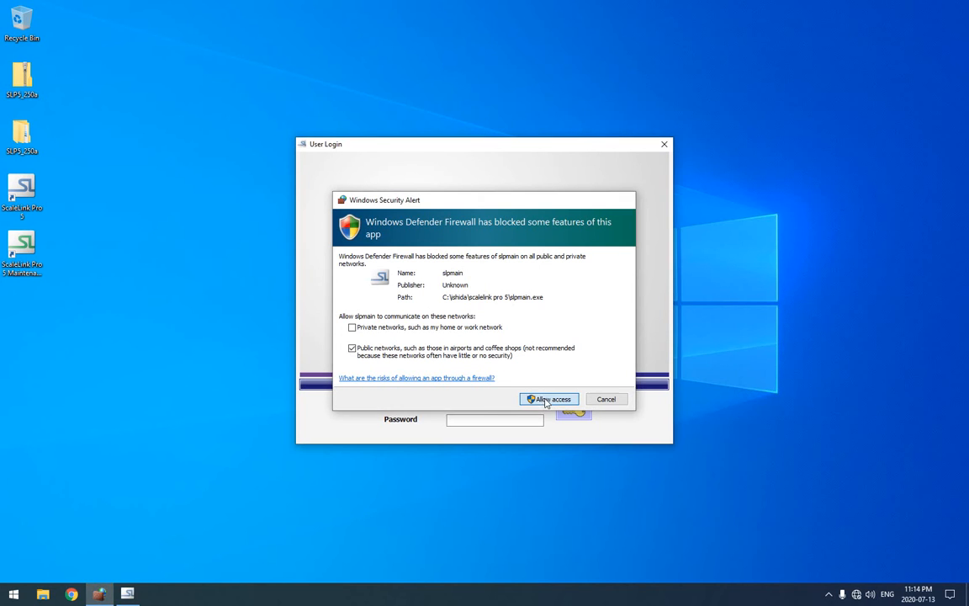
click(543, 401)
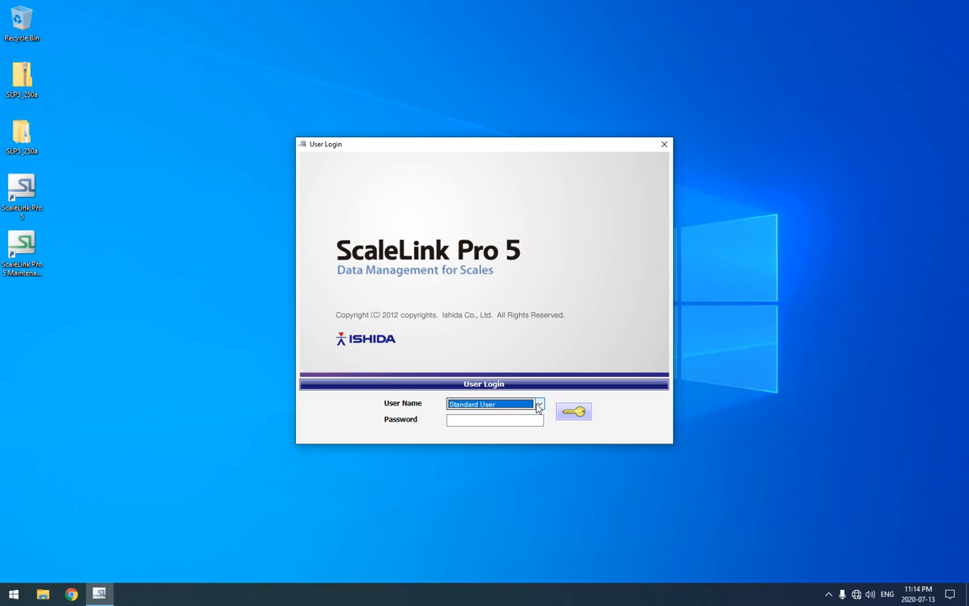
Log in to ScaleLink Pro 5 as Administrator without a password.
click(524, 405)
click(486, 425)
click(504, 404)
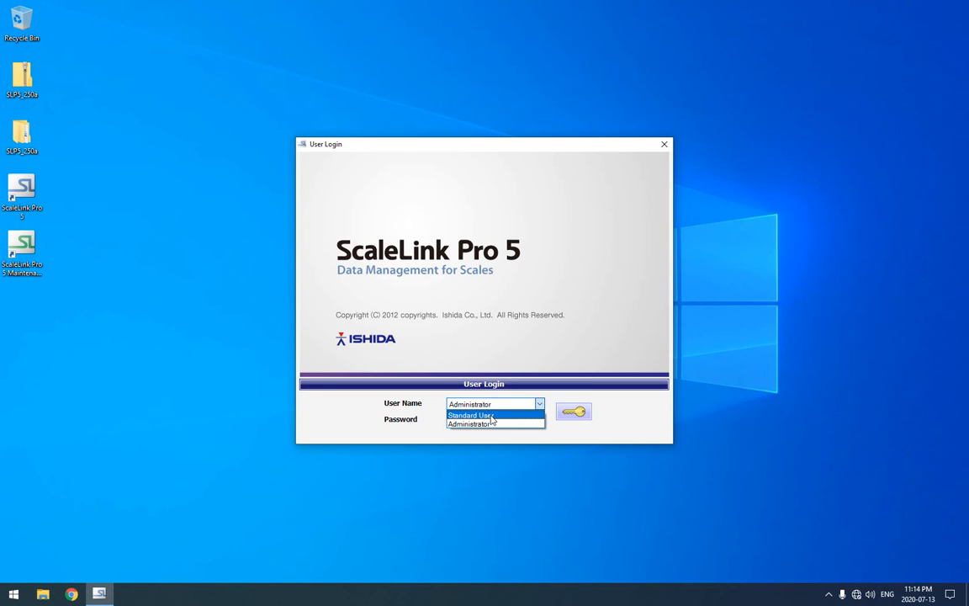
click(489, 423)
click(573, 413)
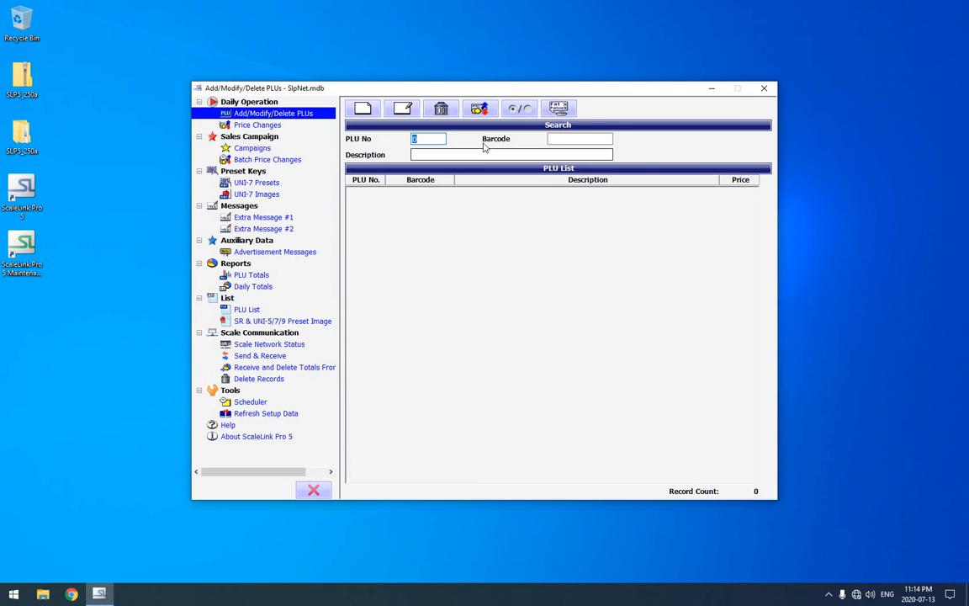
drag(504, 89, 538, 96)
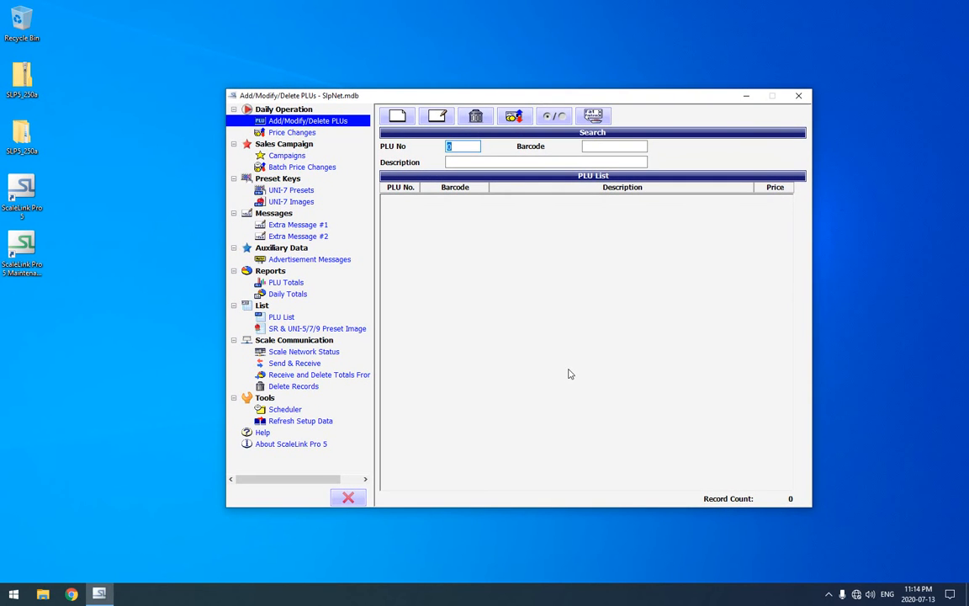
Close ScaleLink Pro 5 and launch the ScaleLink Pro 5 Setup Utility from the ishida program group.
click(800, 97)
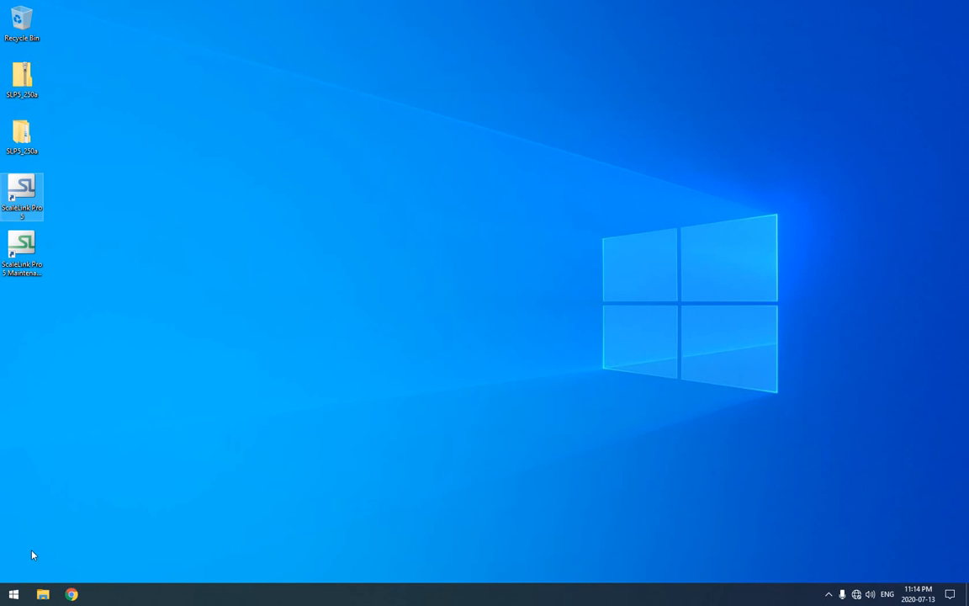
click(13, 594)
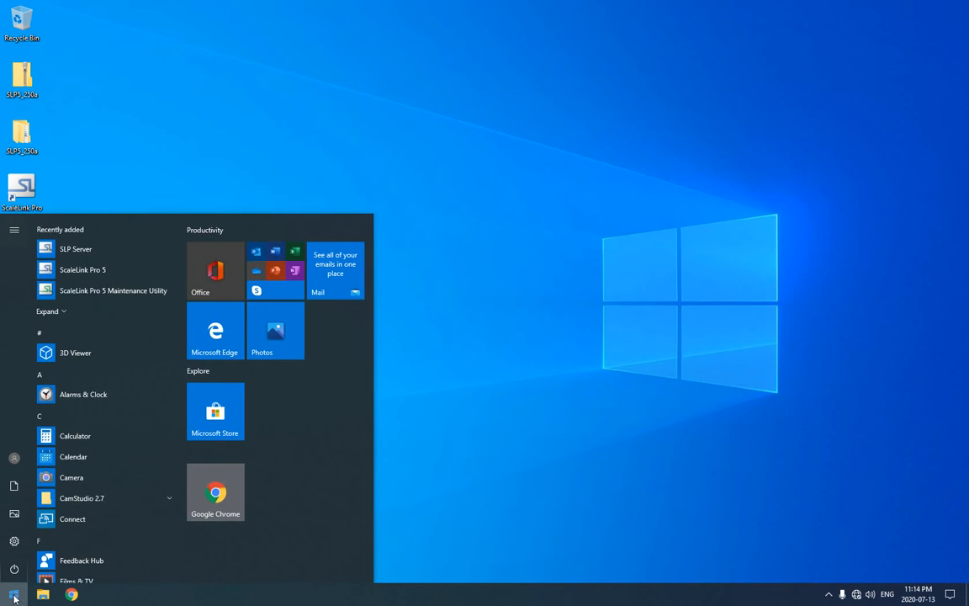
scroll(127, 509, down, 3)
click(103, 436)
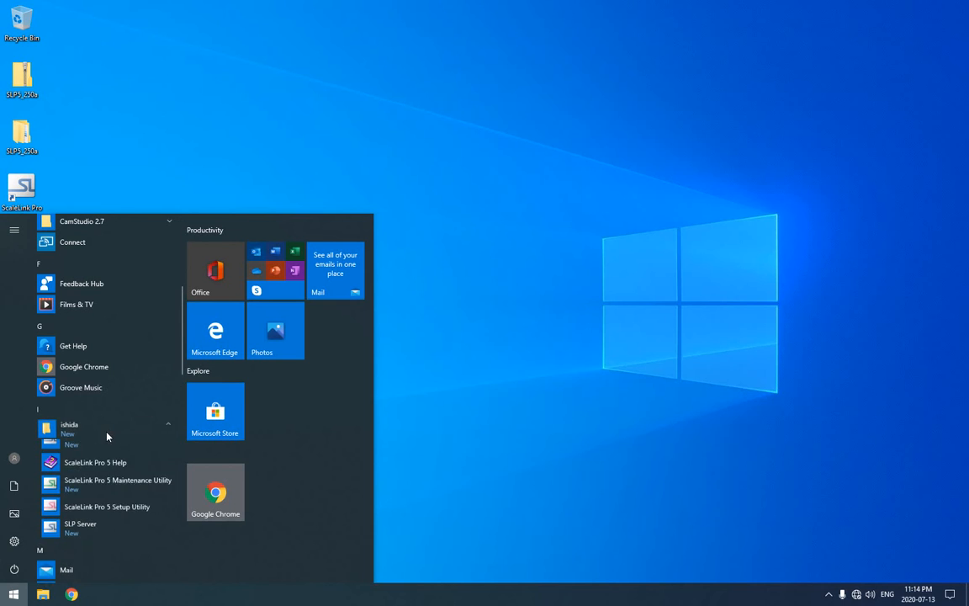
click(109, 515)
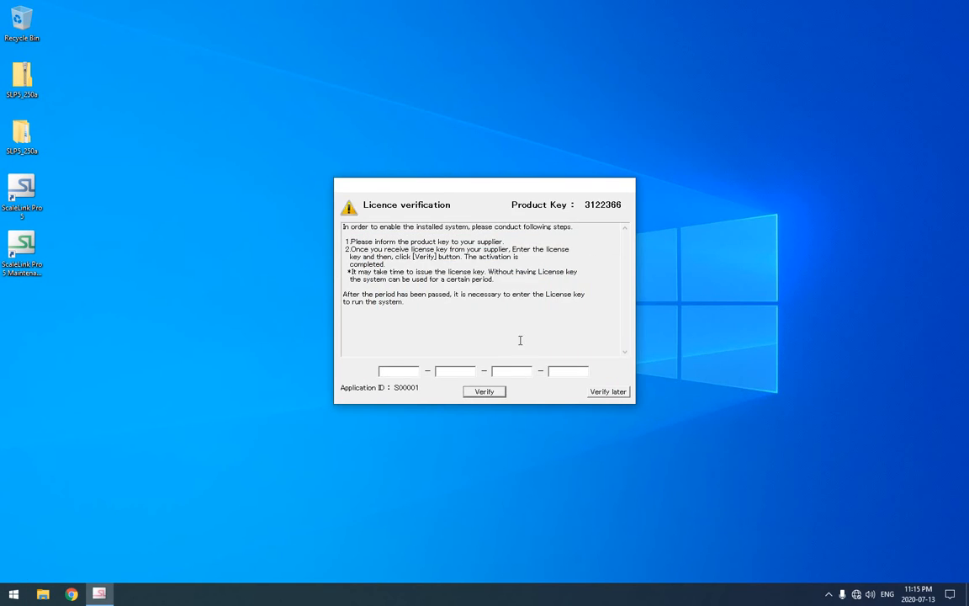
Postpone the licence verification and log in to the Setup Utility as Administrator.
click(607, 394)
click(582, 342)
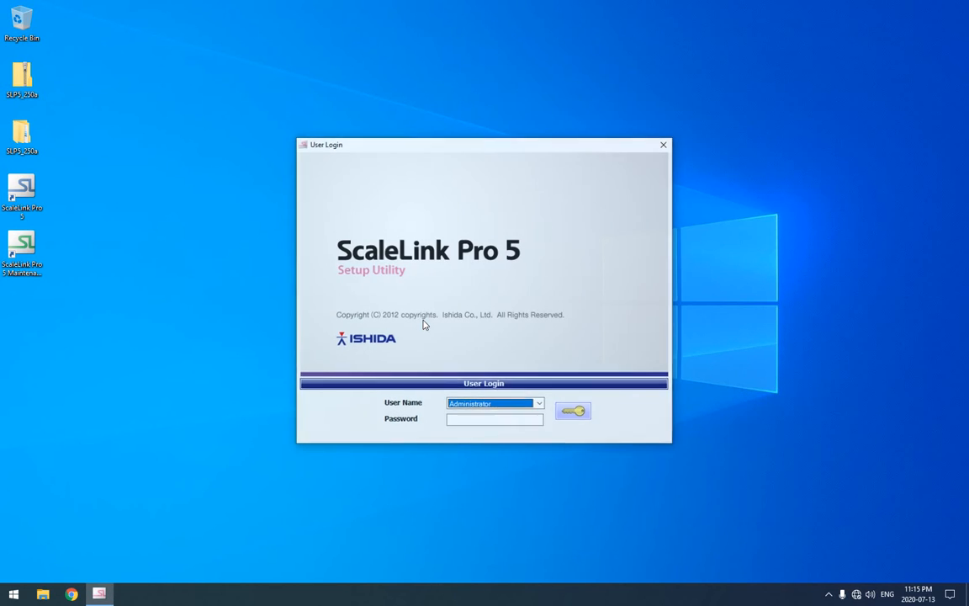
click(574, 411)
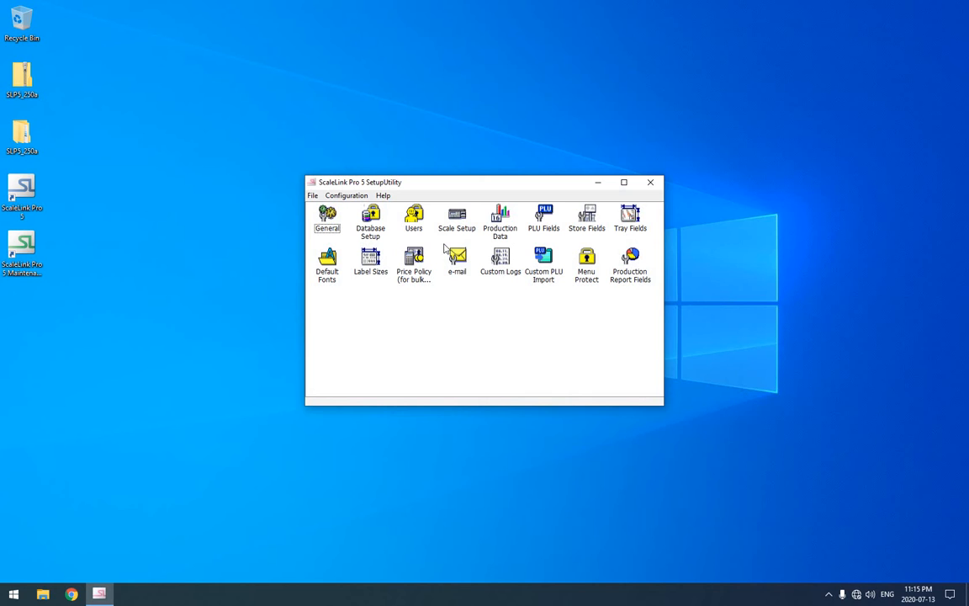
Delete the placeholder scale with address 0.0.0.0 from Scale Setup.
double_click(460, 216)
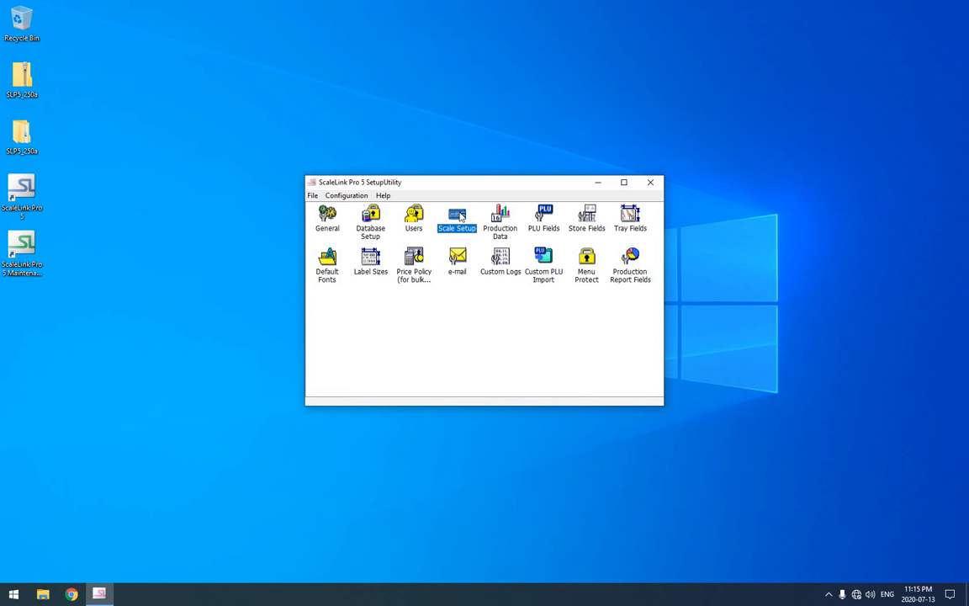
click(309, 232)
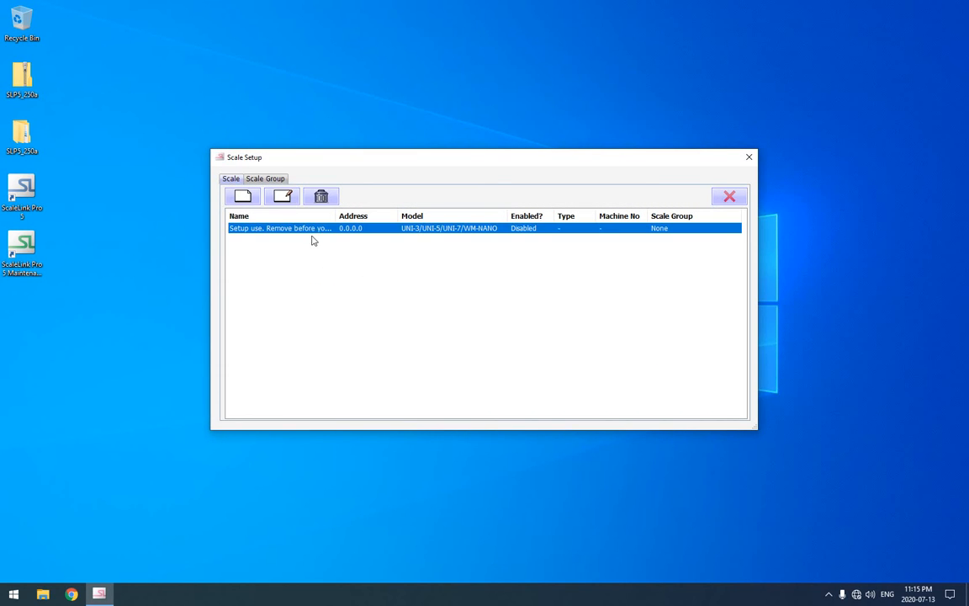
click(318, 197)
click(492, 329)
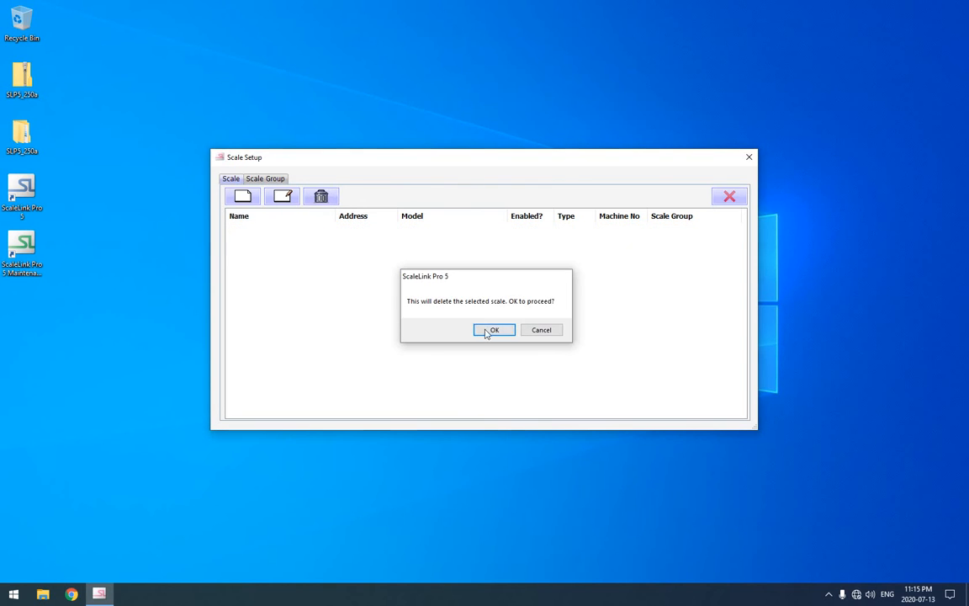
Add a new UNI-3/UNI-5/UNI-7/WM-NANO scale with the IP address 192.168.2.100.
click(241, 197)
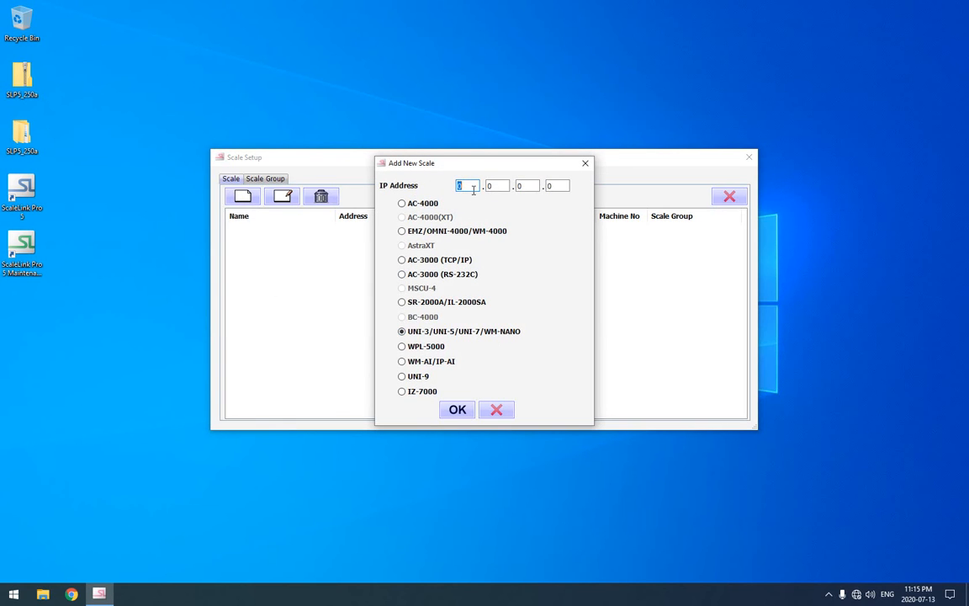
text(92.168.2.100)
click(457, 409)
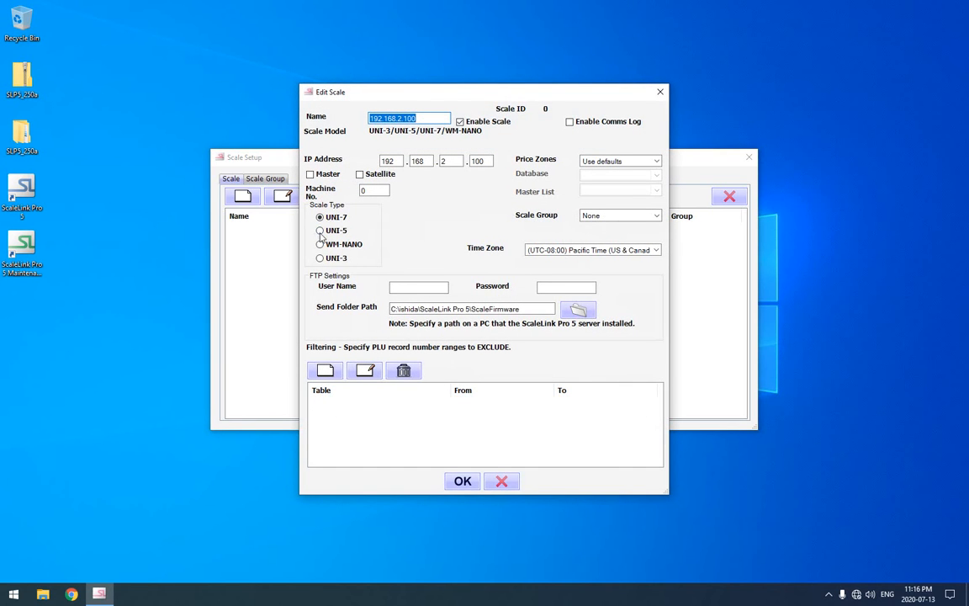
Set the new scale's type to UNI-5, enable its comms log and name it Meat Scale.
click(334, 230)
click(591, 125)
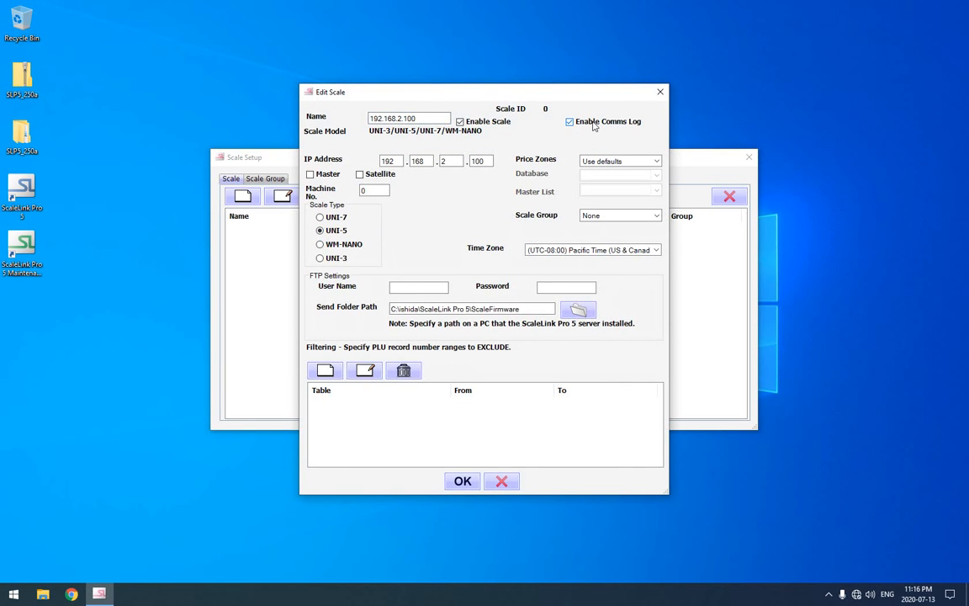
double_click(387, 119)
text(Meat Scale)
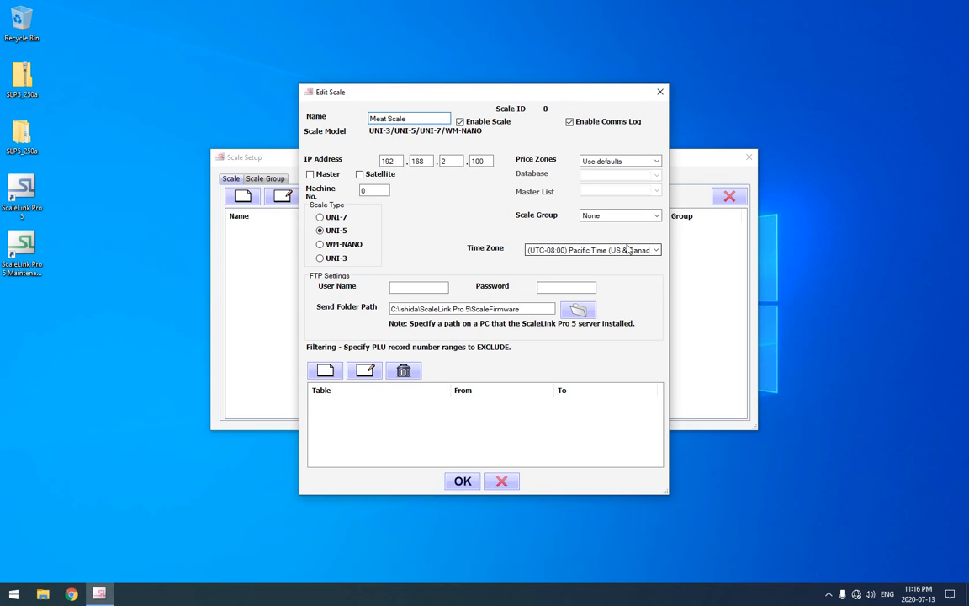
Set the Meat Scale's time zone to (UTC-05:00) Eastern Time (US & Canada).
click(581, 250)
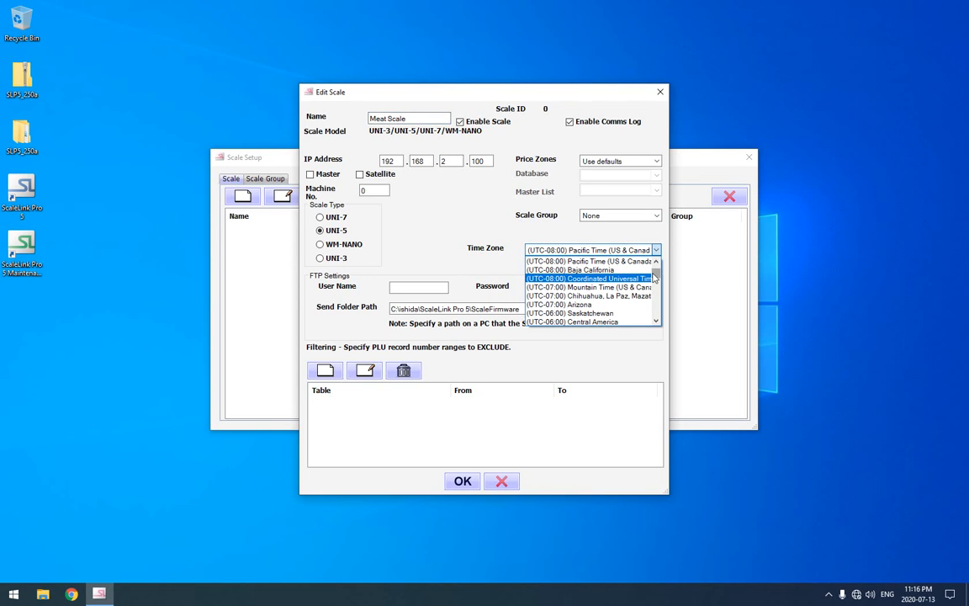
scroll(655, 275, up, 3)
scroll(655, 278, down, 7)
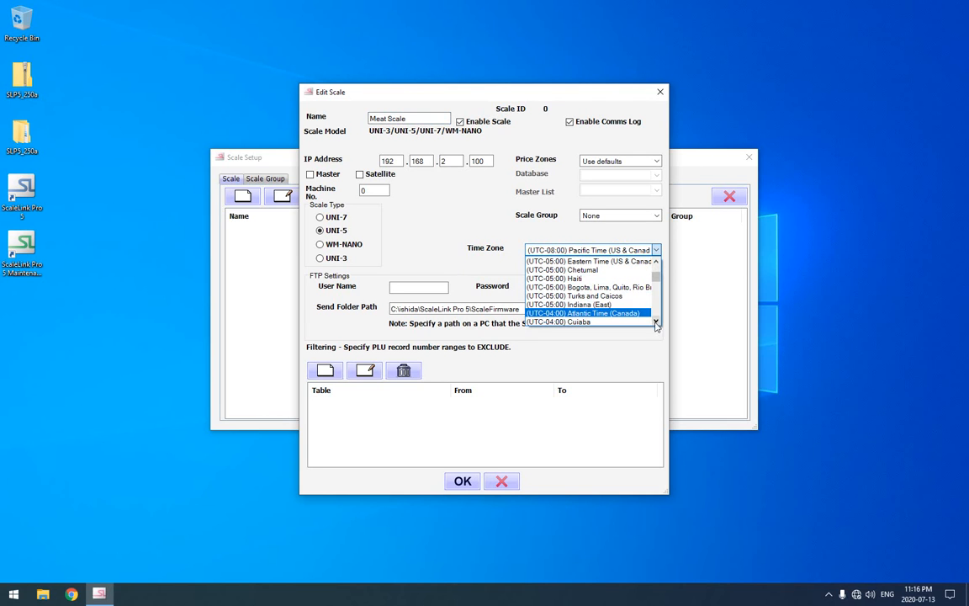
click(610, 262)
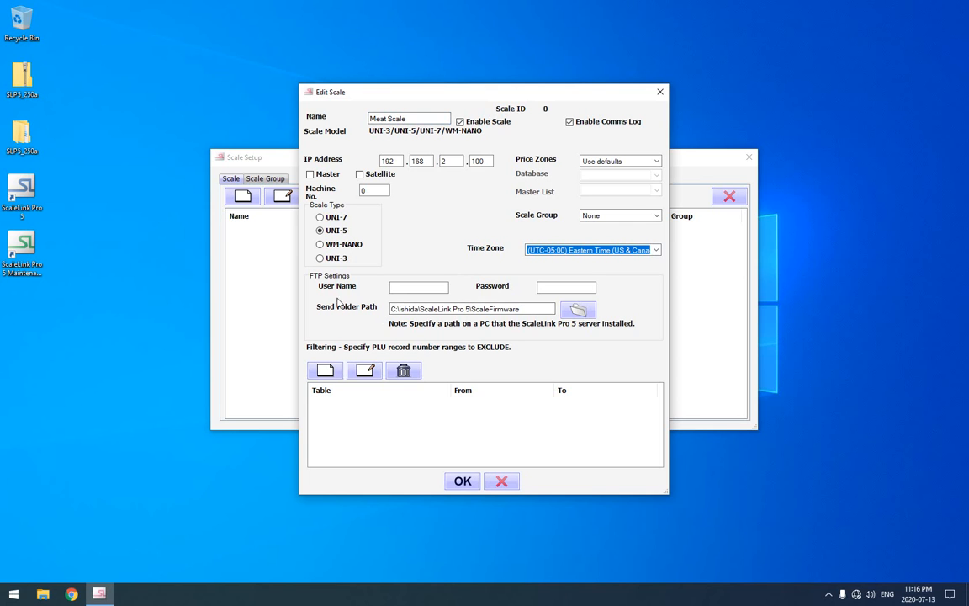
Add a filter to the Meat Scale that excludes PLU records from 6000 to 7000.
click(399, 436)
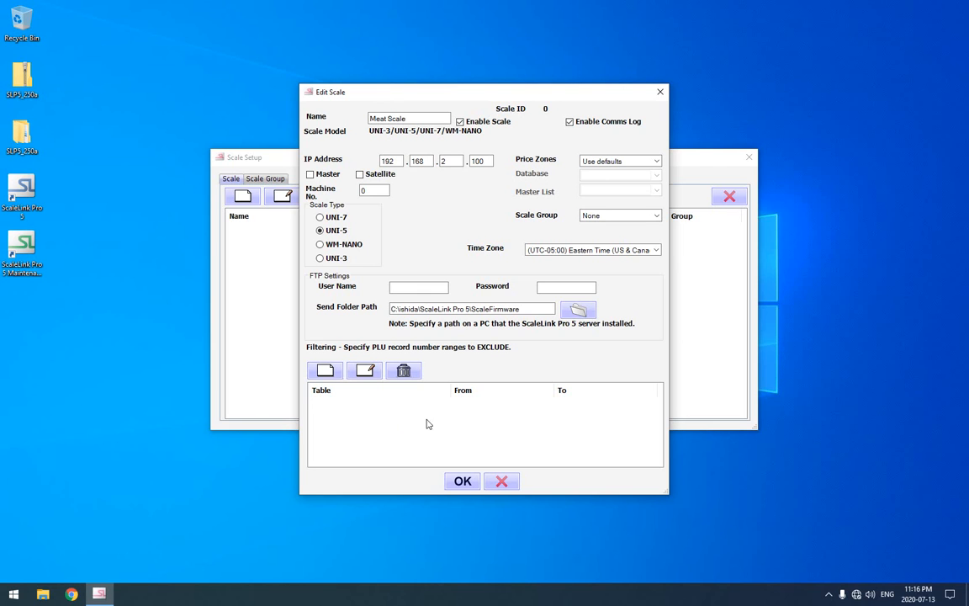
click(326, 372)
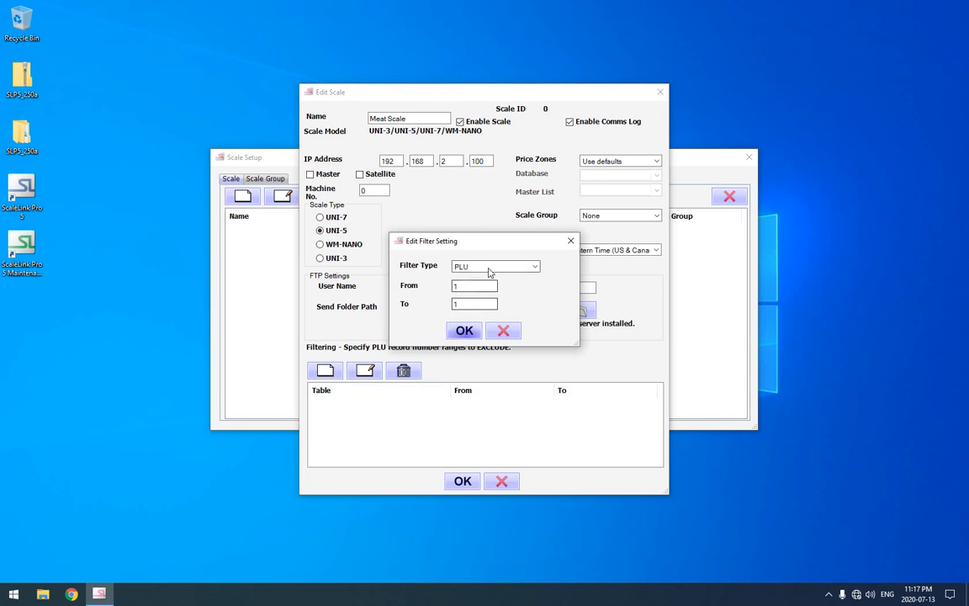
drag(472, 288, 434, 289)
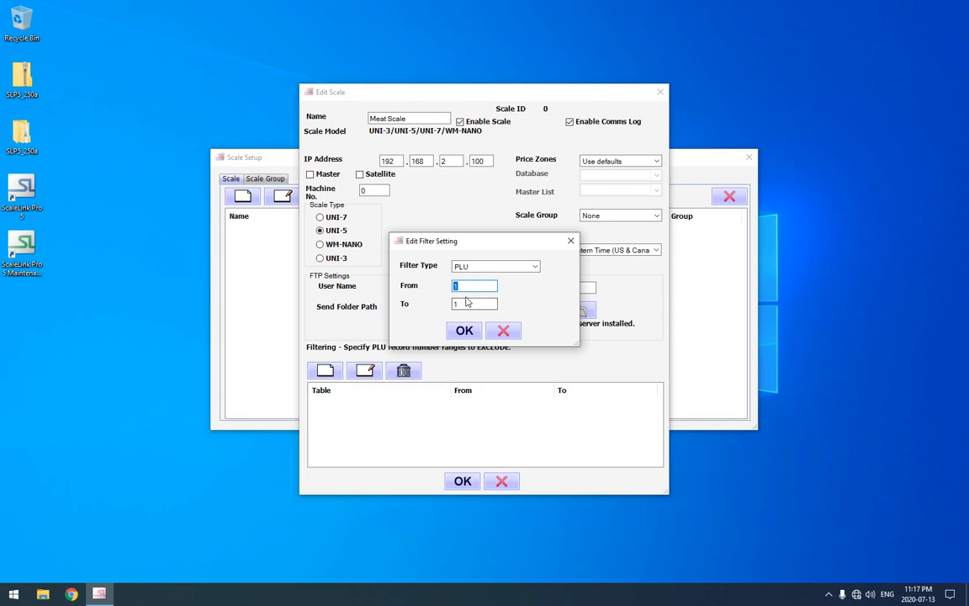
text(6000)
key(Tab)
text(700)
click(464, 331)
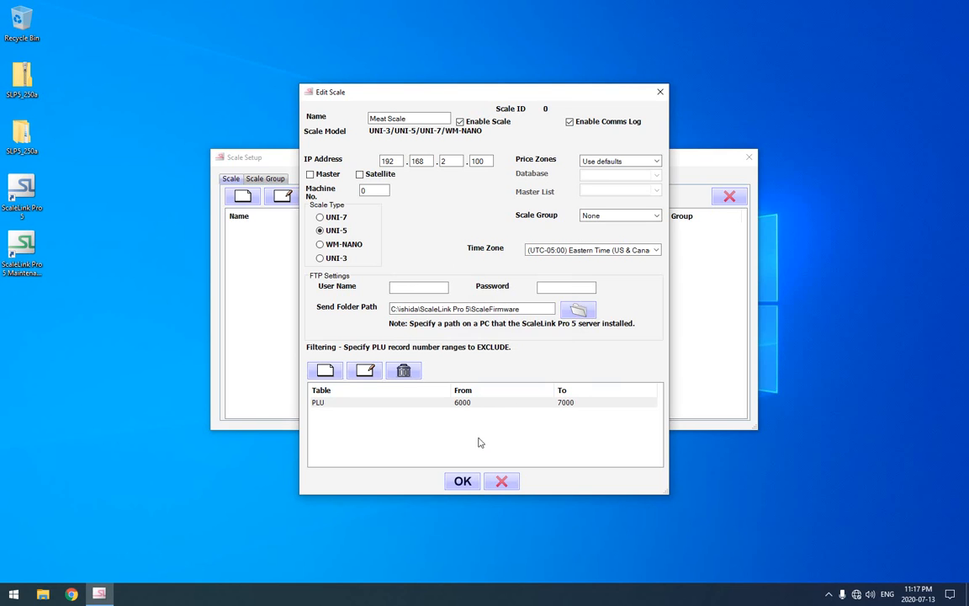
Save the Meat Scale with default price zones and no scale group, and exit the Setup Utility.
click(642, 162)
click(642, 162)
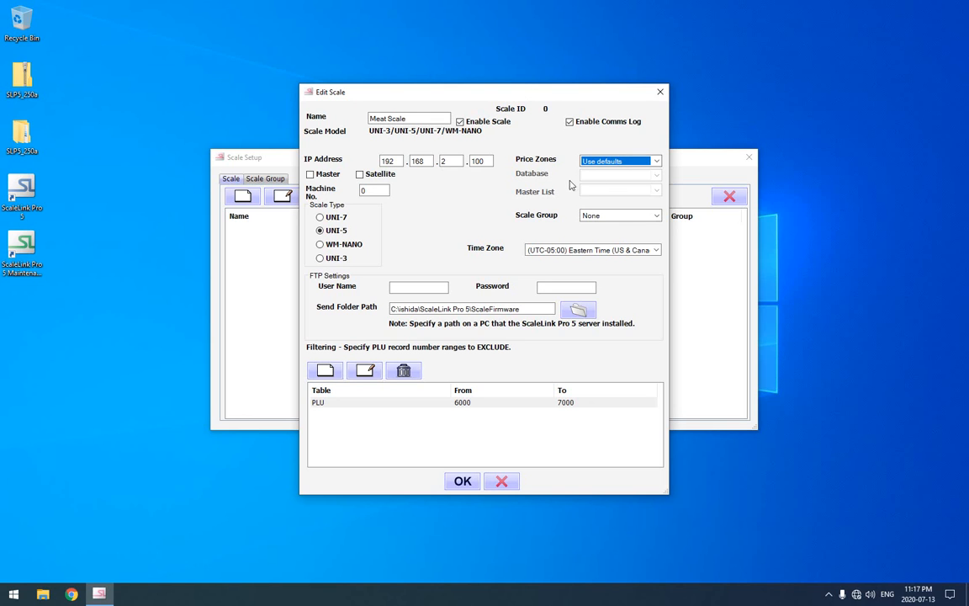
click(625, 219)
click(624, 227)
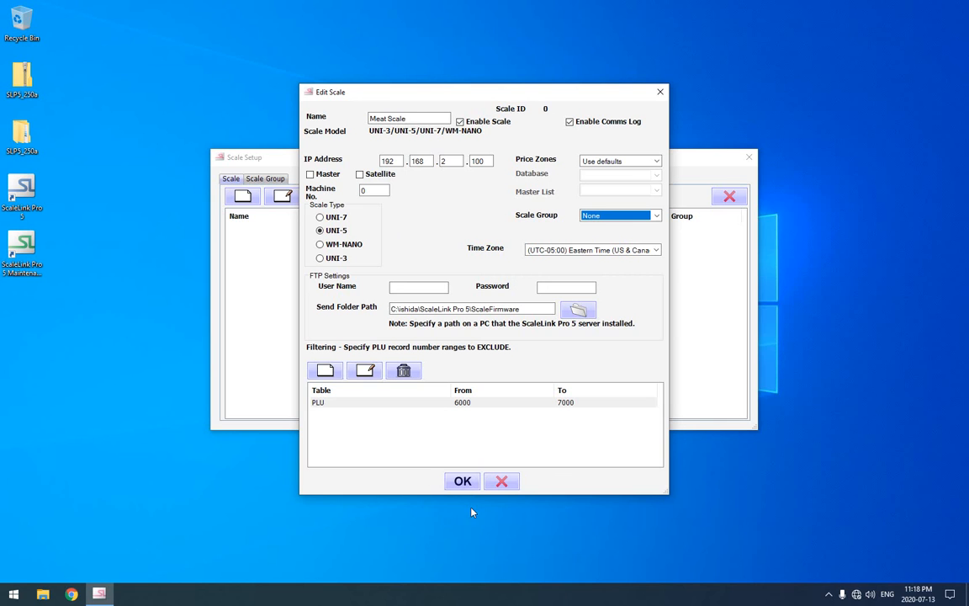
click(464, 482)
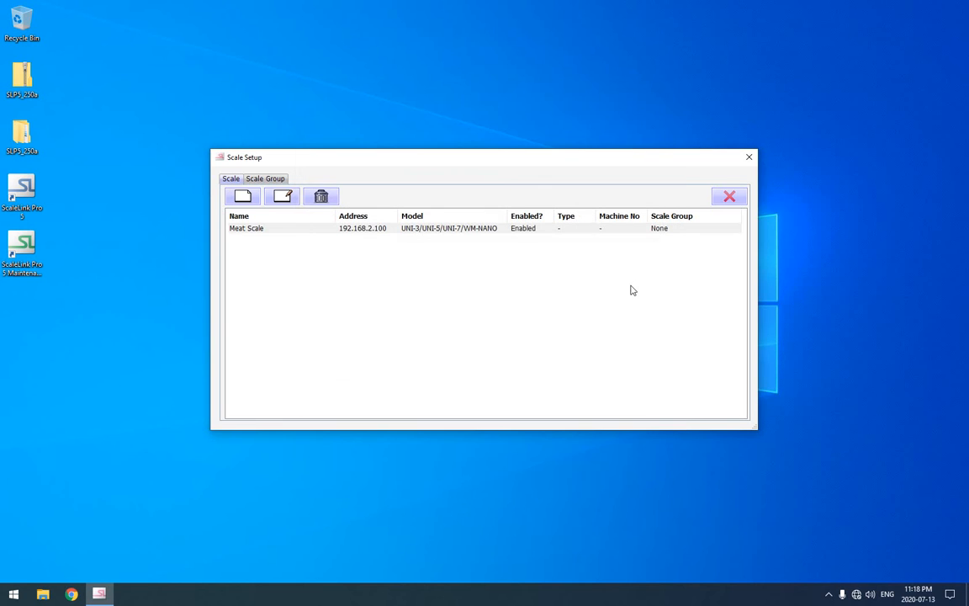
click(729, 197)
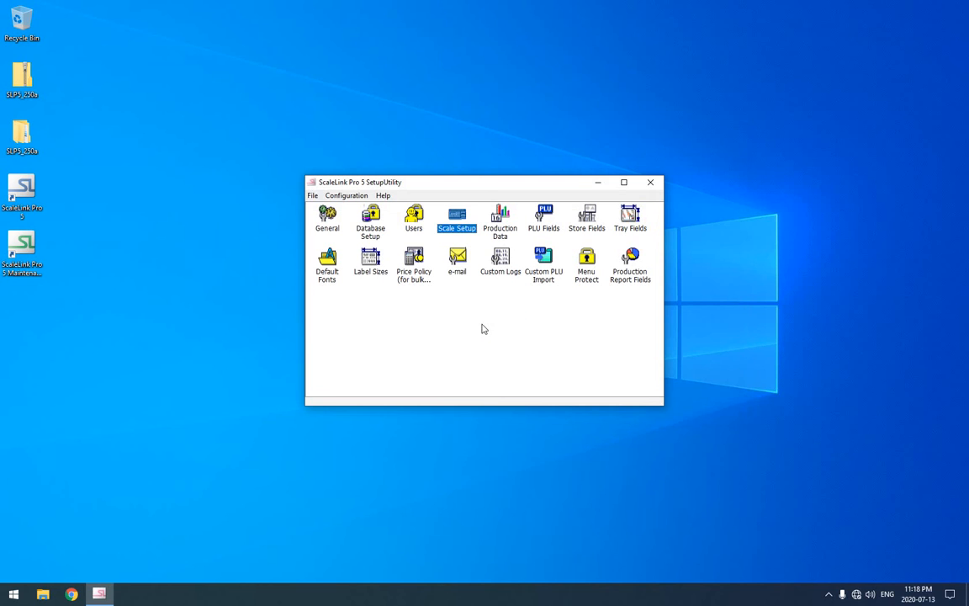
click(650, 183)
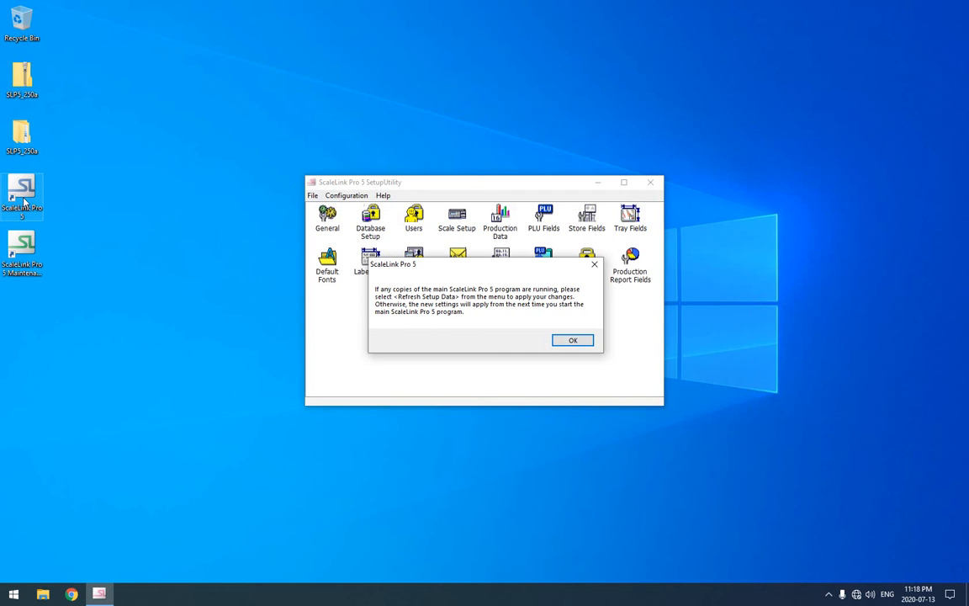
click(572, 340)
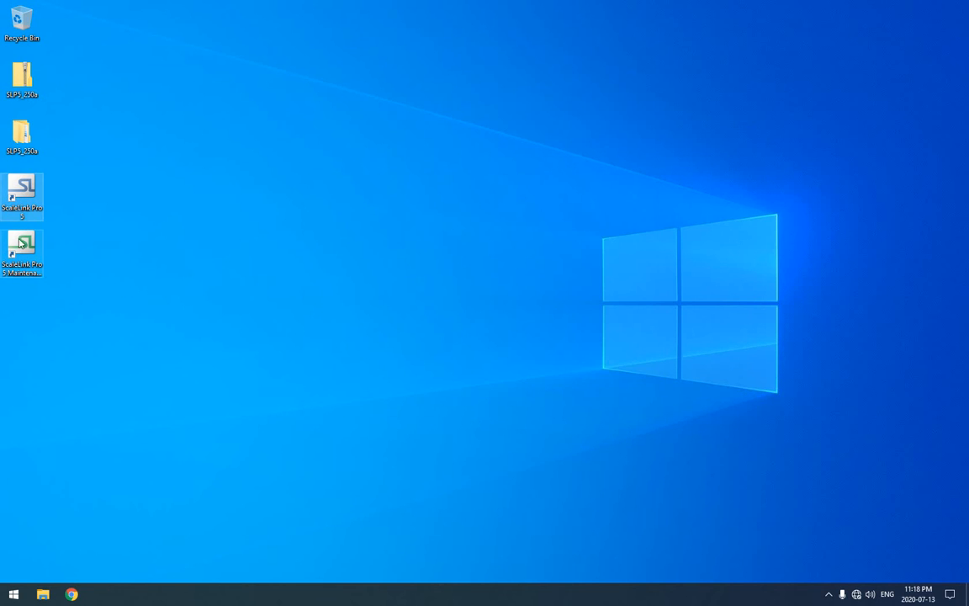
Start the main ScaleLink Pro 5 program without entering a license key, logging in as Administrator to view the scale network status.
double_click(30, 195)
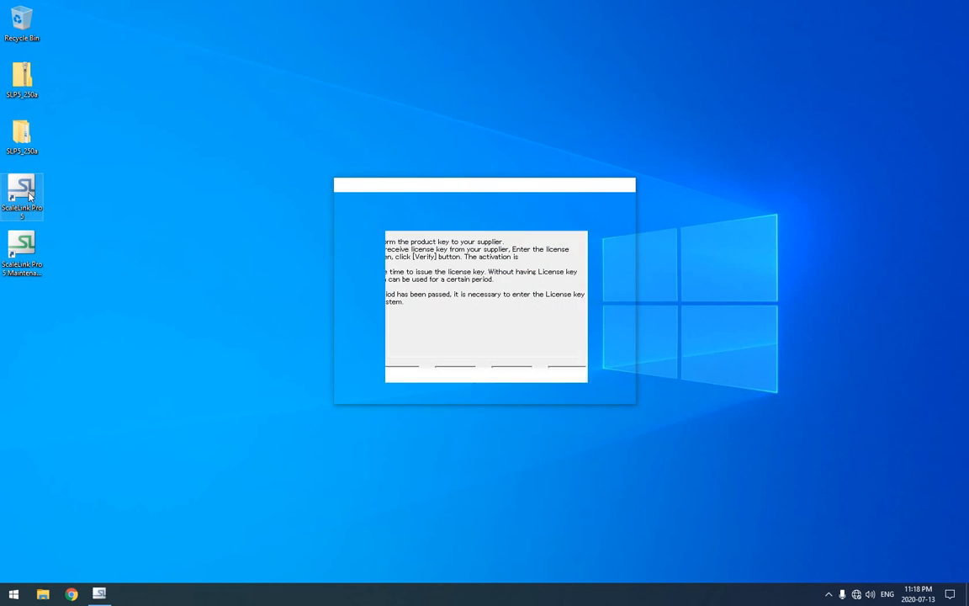
click(611, 392)
click(569, 342)
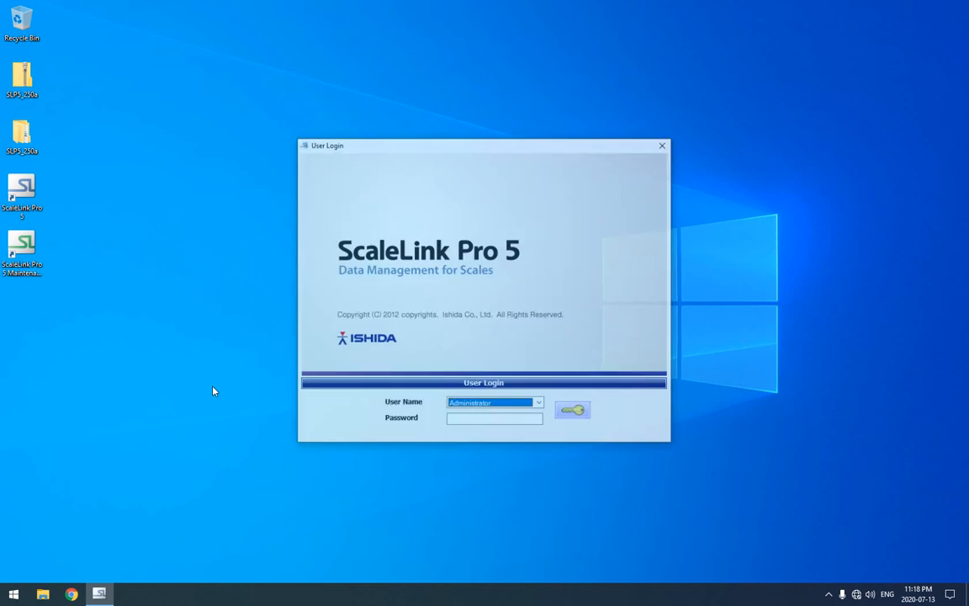
click(573, 413)
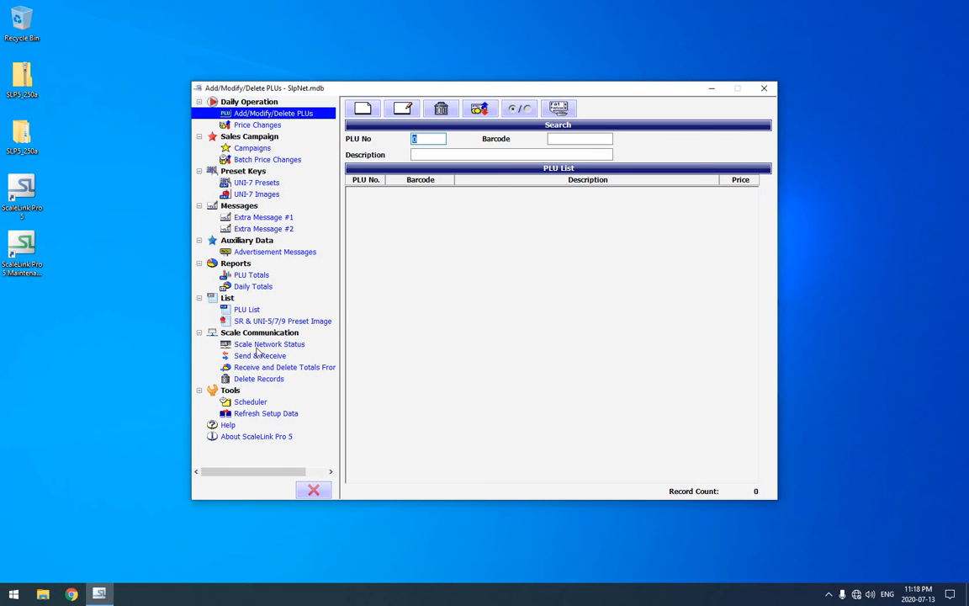
click(260, 345)
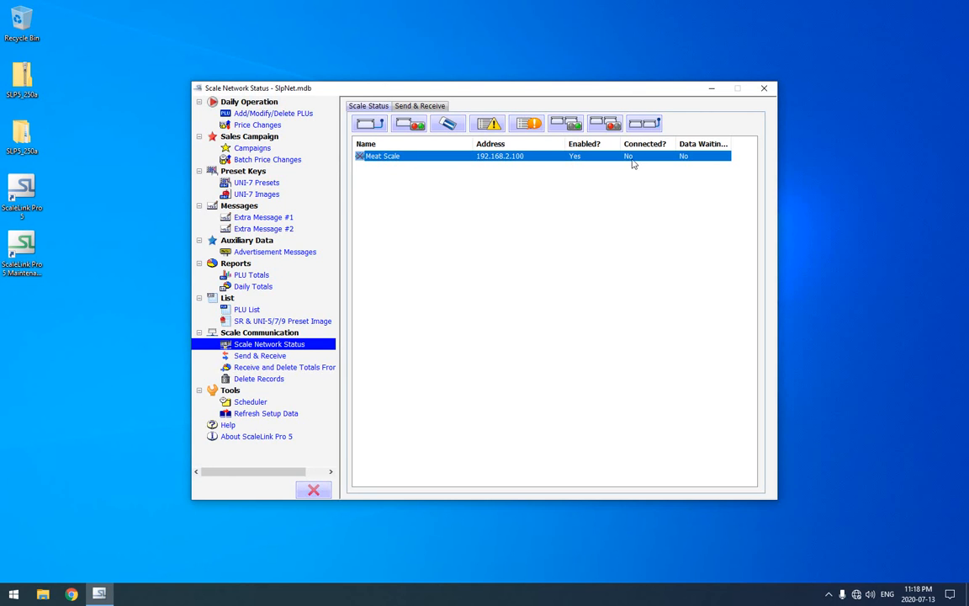
Create a new PLU with the description test, the Weight sales mode and a price of 1.00.
click(271, 114)
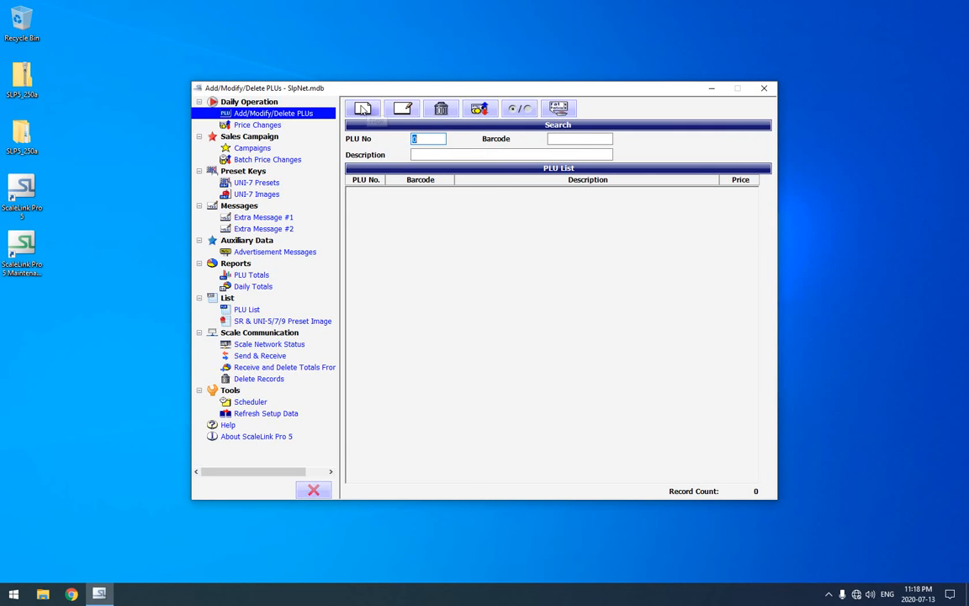
click(363, 111)
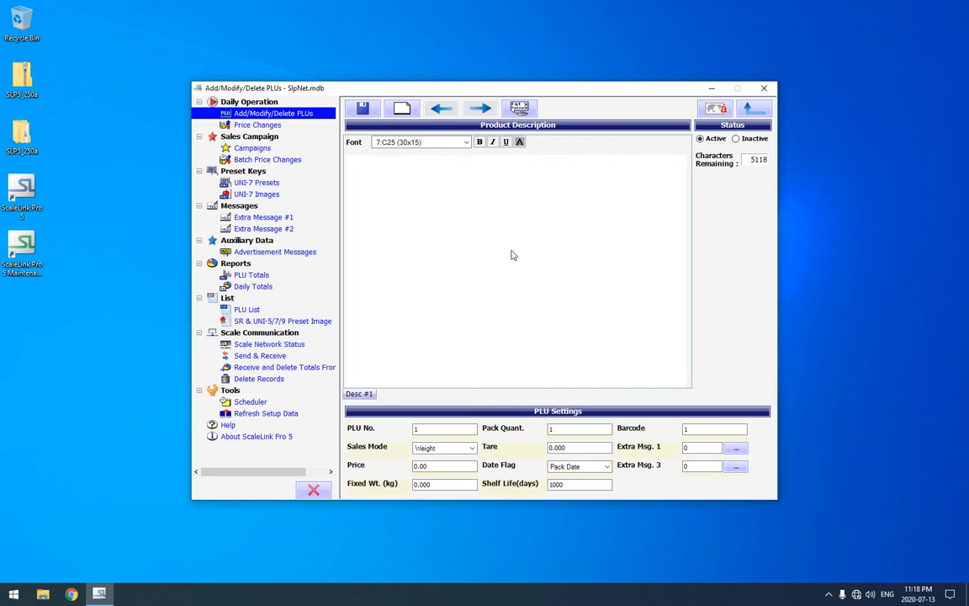
text(test)
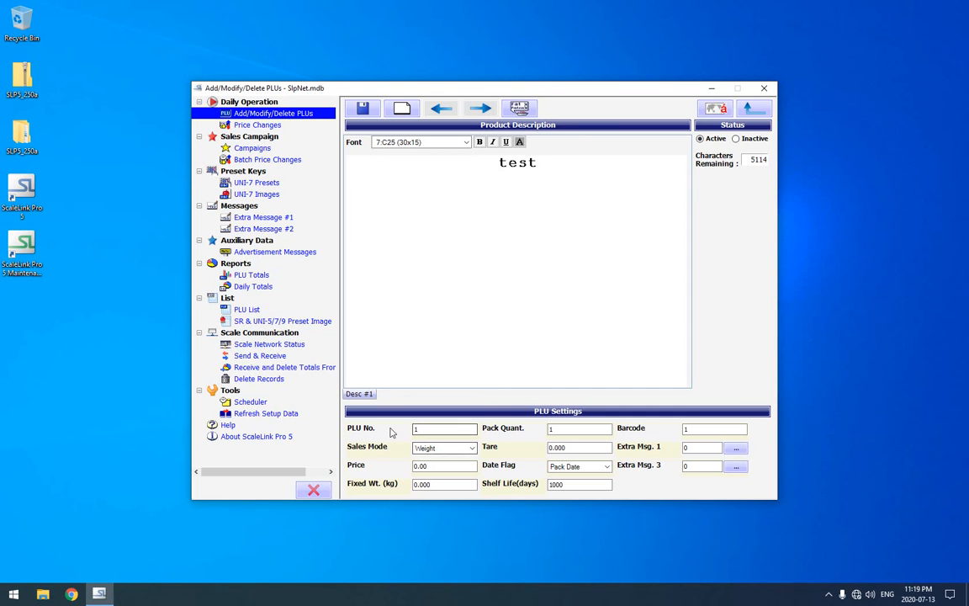
click(443, 449)
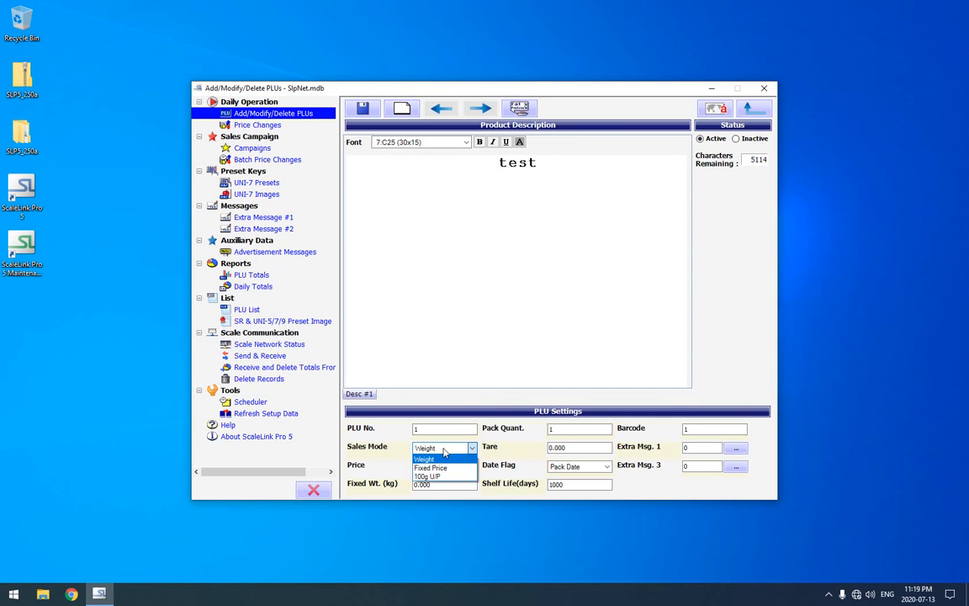
click(445, 451)
key(Tab)
text(1)
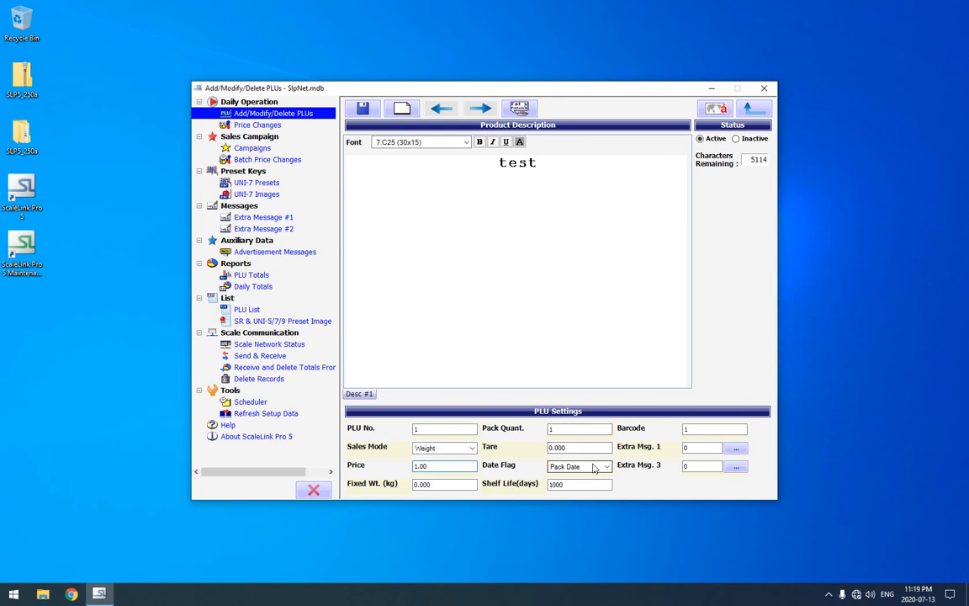
Set the test PLU's date flag to Pack+SB and its shelf life to 5 days, and save it.
click(594, 468)
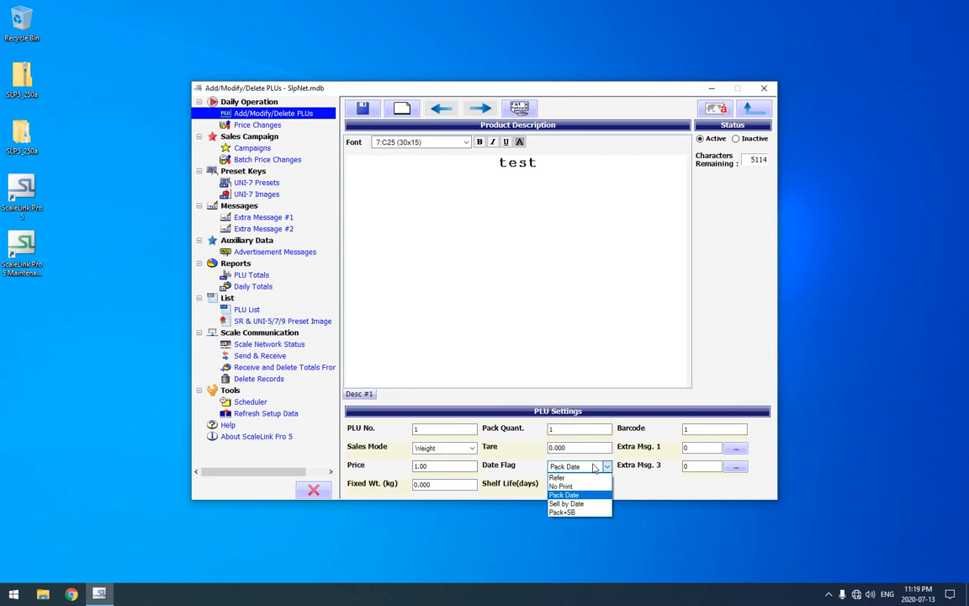
click(567, 513)
click(578, 486)
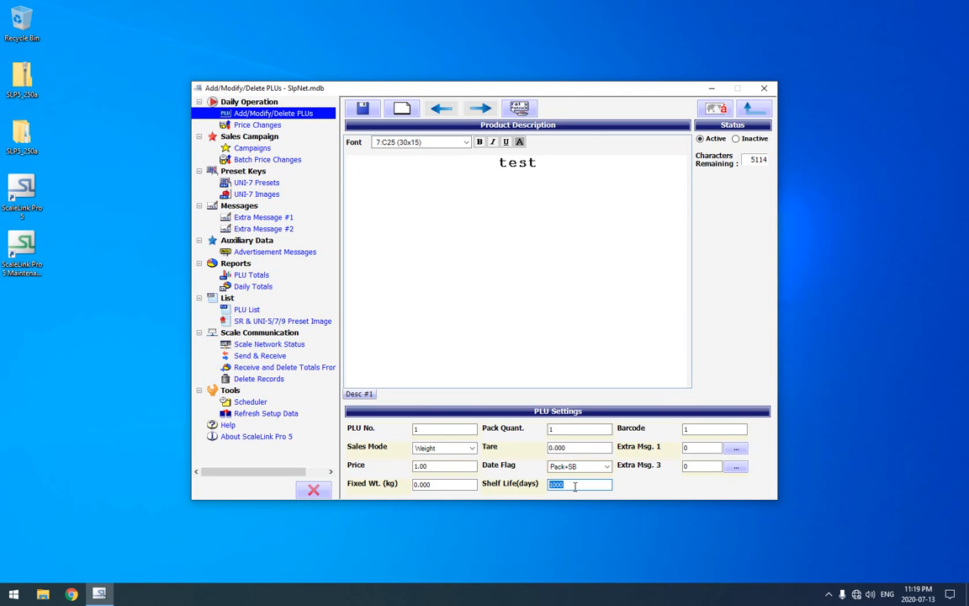
text(5)
click(364, 109)
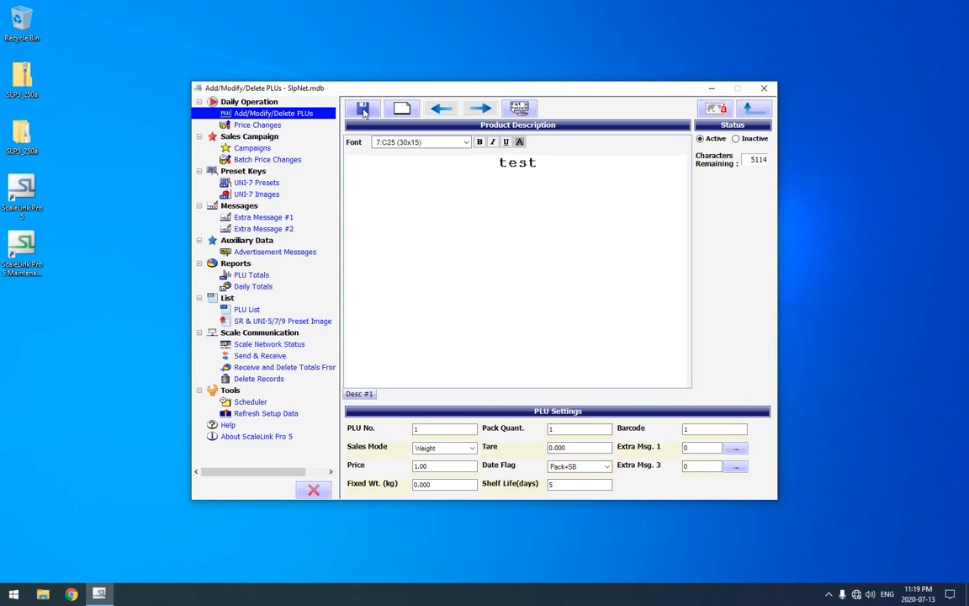
Reopen the saved test PLU from the PLU list and check the Meat Scale's network status.
click(748, 111)
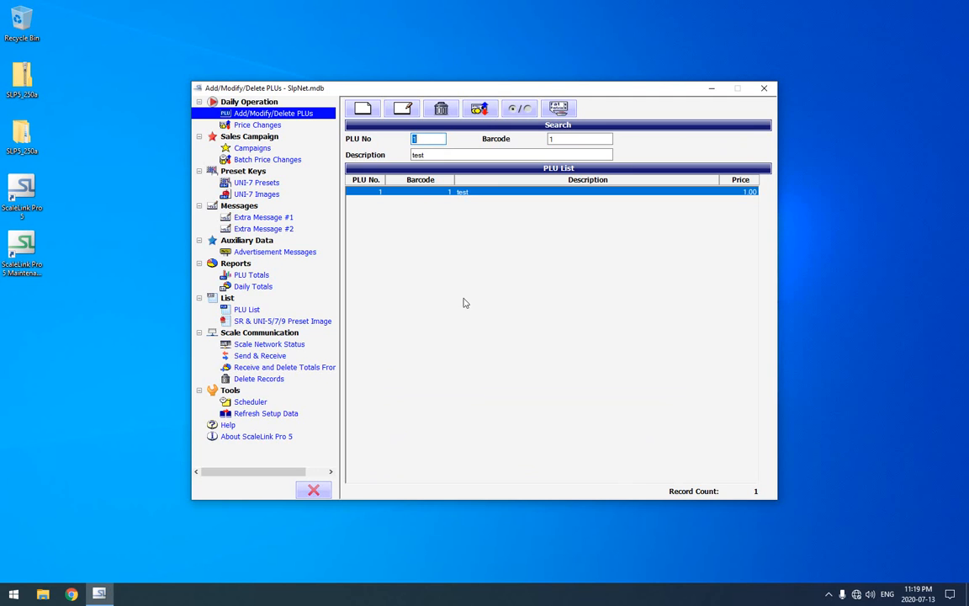
double_click(421, 196)
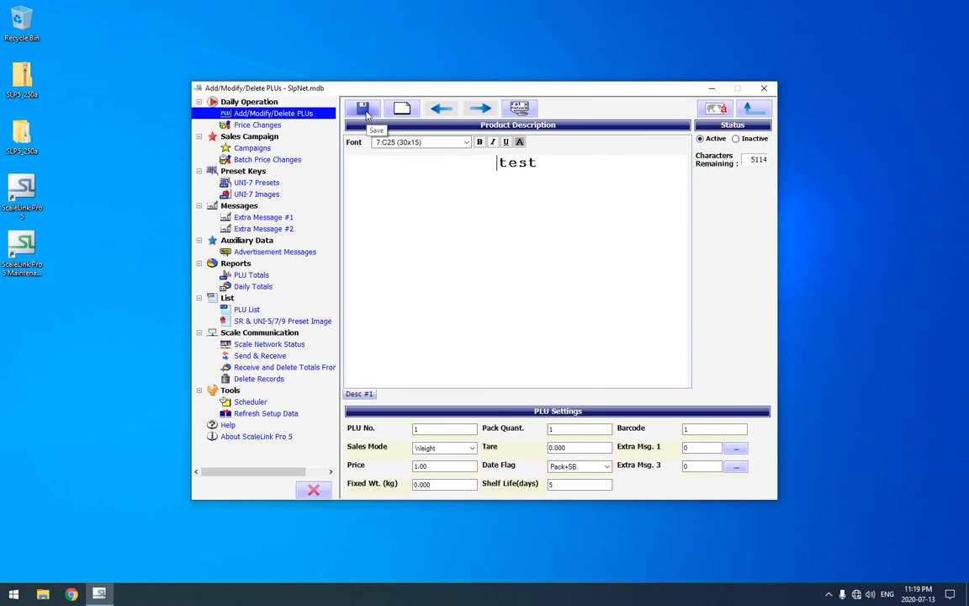
click(283, 346)
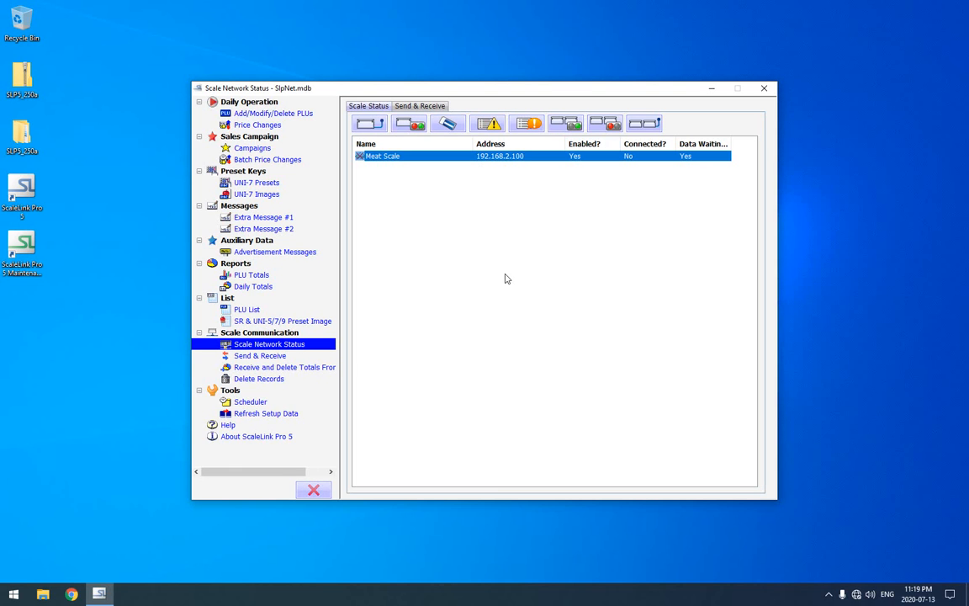
Browse the User Guide, Reference and Tutorial topics and the keyword index in the ScaleLink Pro 5 Help, and close it.
click(228, 426)
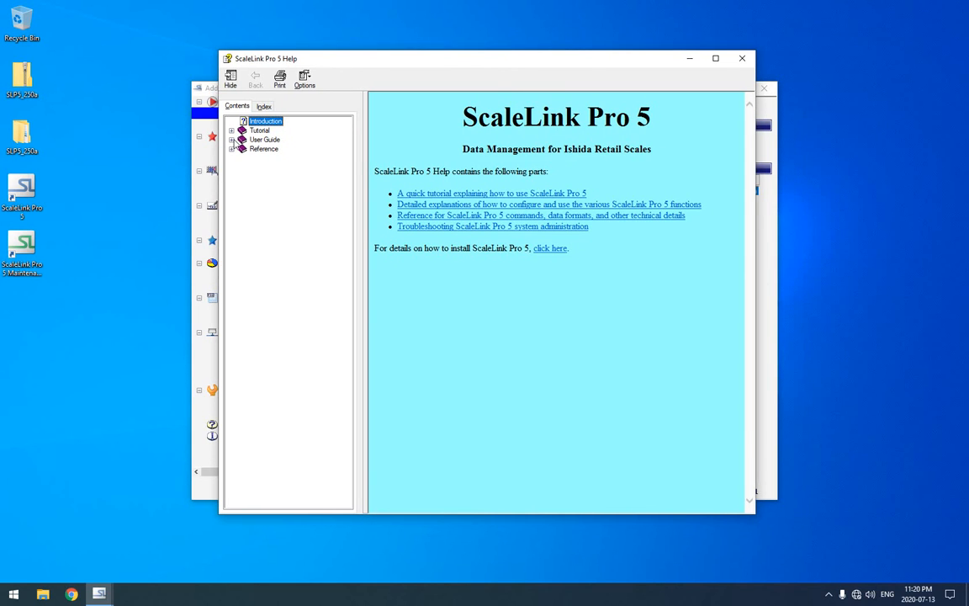
click(232, 139)
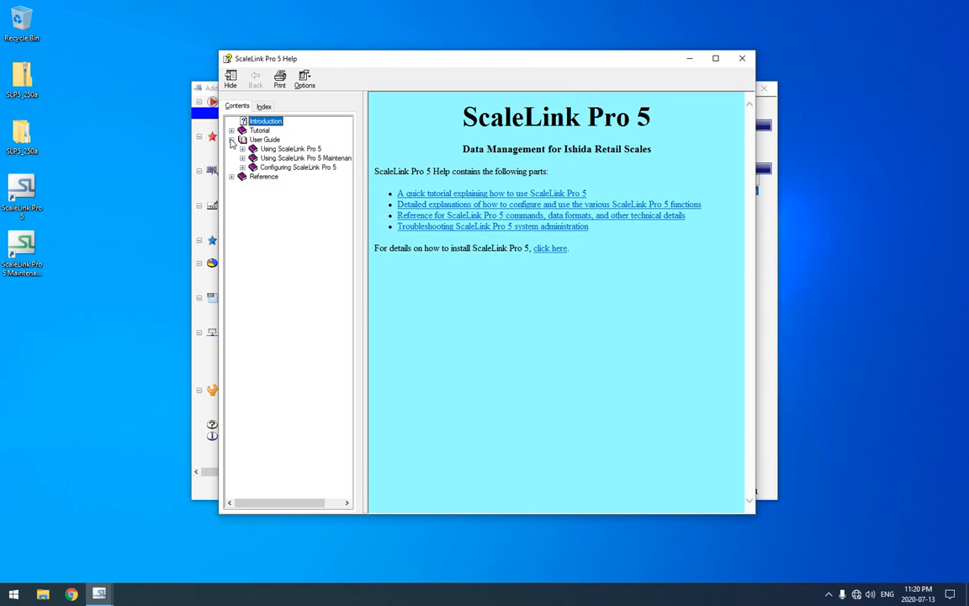
click(232, 177)
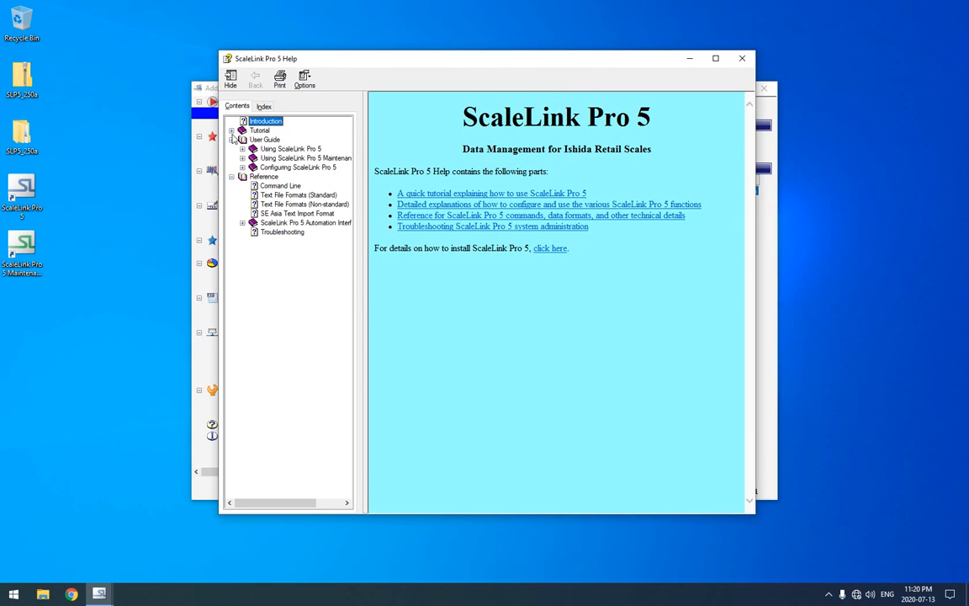
click(232, 131)
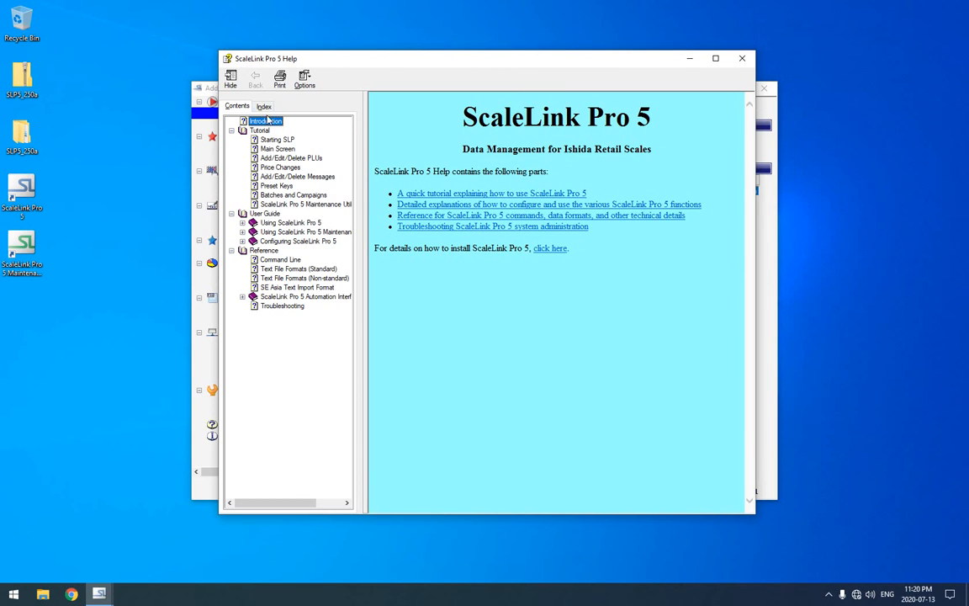
click(265, 107)
mouse_move(343, 176)
mouse_down()
mouse_move(347, 374)
mouse_move(348, 161)
mouse_up()
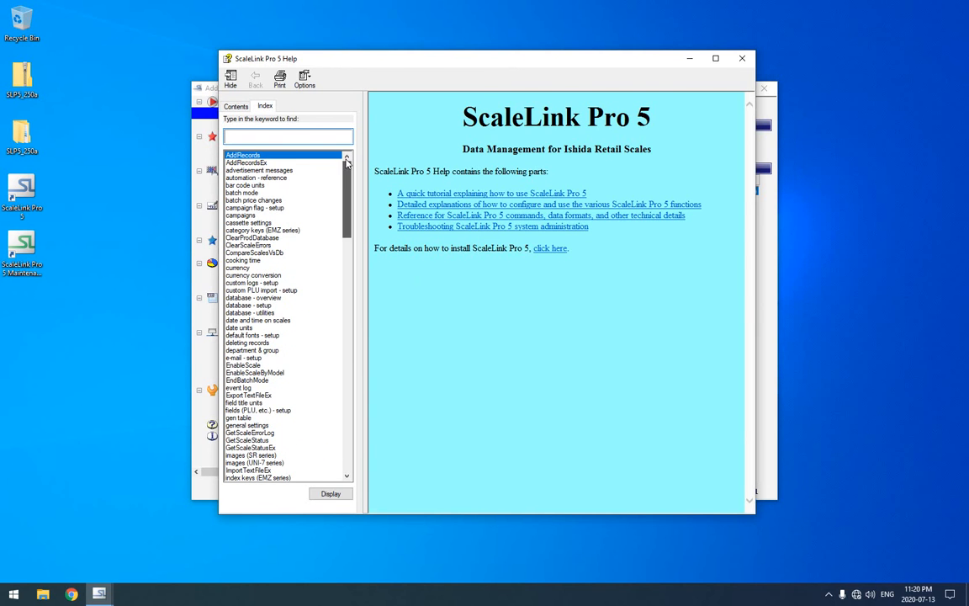
click(744, 62)
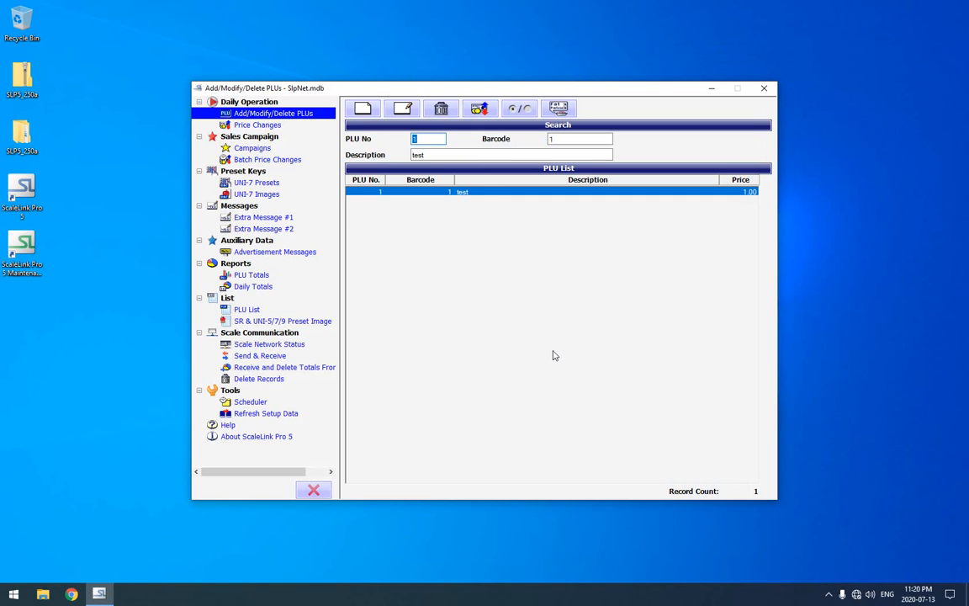